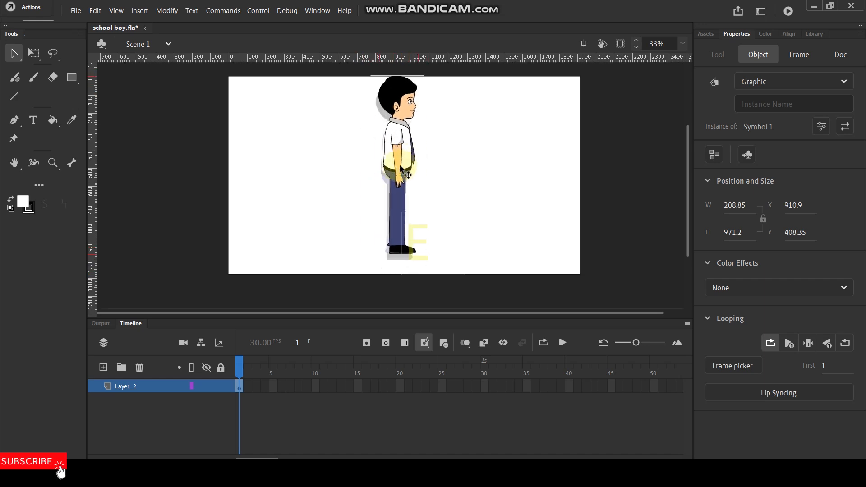
- Open the school boy character symbol for editing with nothing selected
{"action": "double_click", "coordinate": [392, 170]}
{"action": "left_click", "coordinate": [459, 174]}
- Try moving the front forearm, upper arm and torso away from the character, and undo these moves
{"action": "left_click_drag", "start_coordinate": [391, 175], "coordinate": [336, 172]}
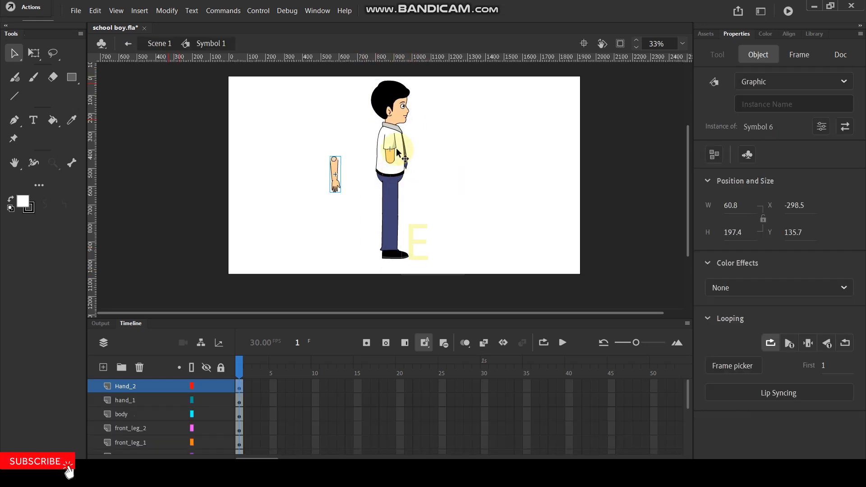
{"action": "left_click_drag", "start_coordinate": [391, 153], "coordinate": [305, 154]}
{"action": "left_click_drag", "start_coordinate": [390, 152], "coordinate": [320, 150]}
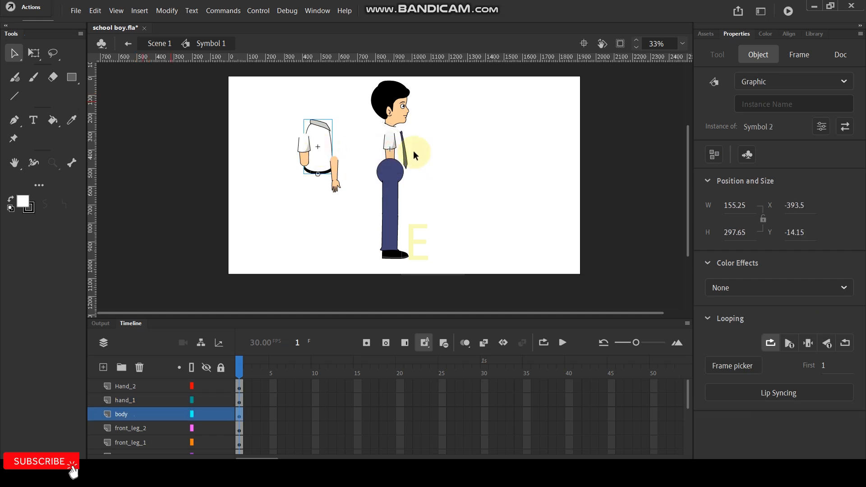
{"action": "key", "text": "ctrl+z"}
{"action": "key", "text": "ctrl+z"}
{"action": "key", "text": "ctrl+z"}
{"action": "key", "text": "ctrl+z"}
{"action": "key", "text": "ctrl+z"}
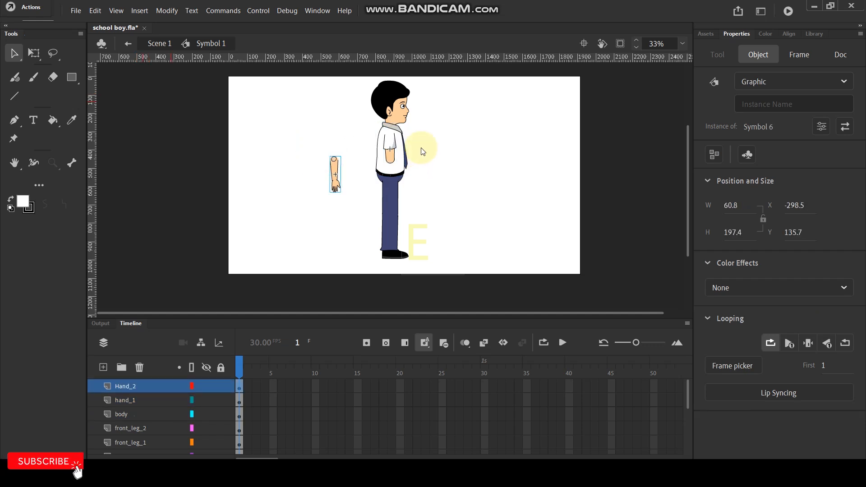
- Rotate the whole front leg, including its shoe, backward about the hip with Free Transform
{"action": "scroll", "coordinate": [416, 259], "scroll_direction": "up", "scroll_amount": 2}
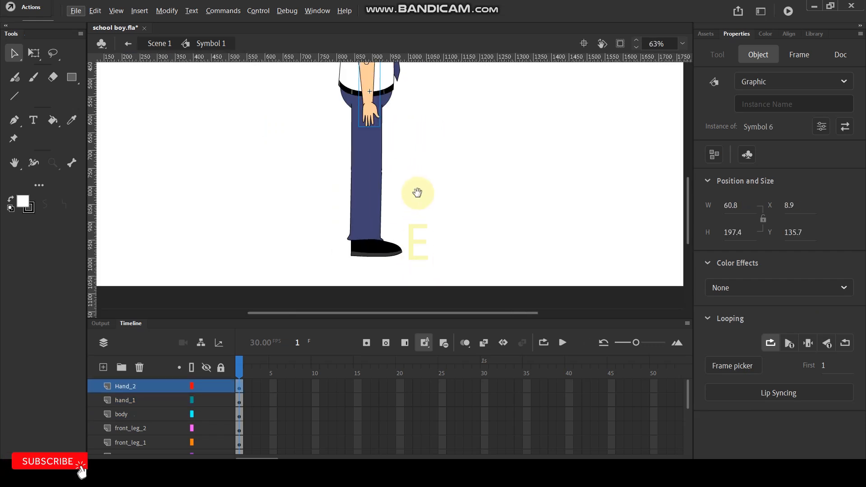
{"action": "left_click_drag", "start_coordinate": [418, 192], "coordinate": [479, 202]}
{"action": "left_click", "coordinate": [434, 261]}
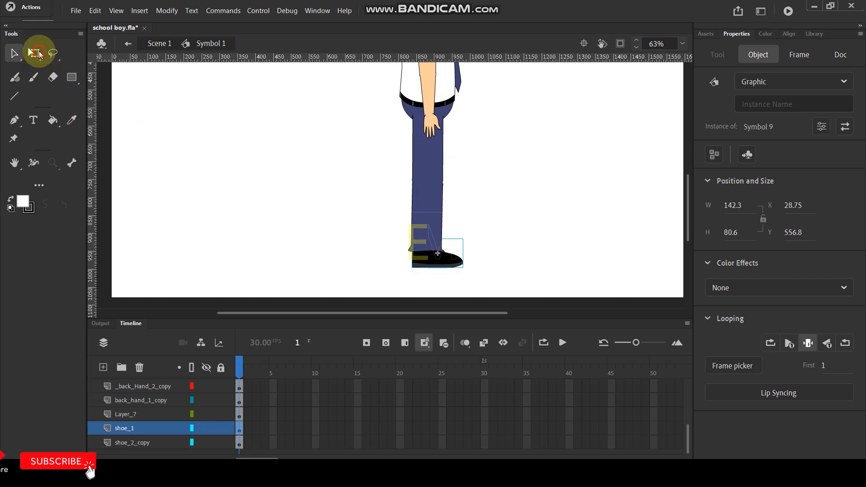
{"action": "left_click", "coordinate": [39, 54]}
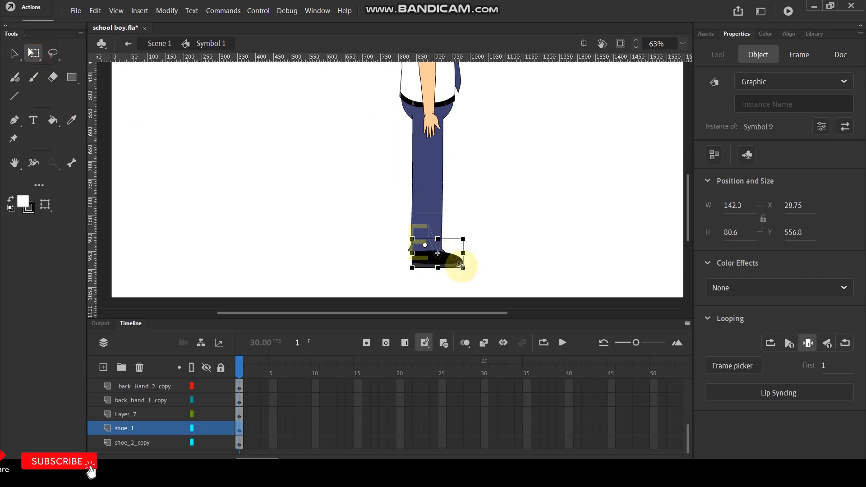
{"action": "left_click", "coordinate": [427, 229]}
{"action": "left_click", "coordinate": [431, 175]}
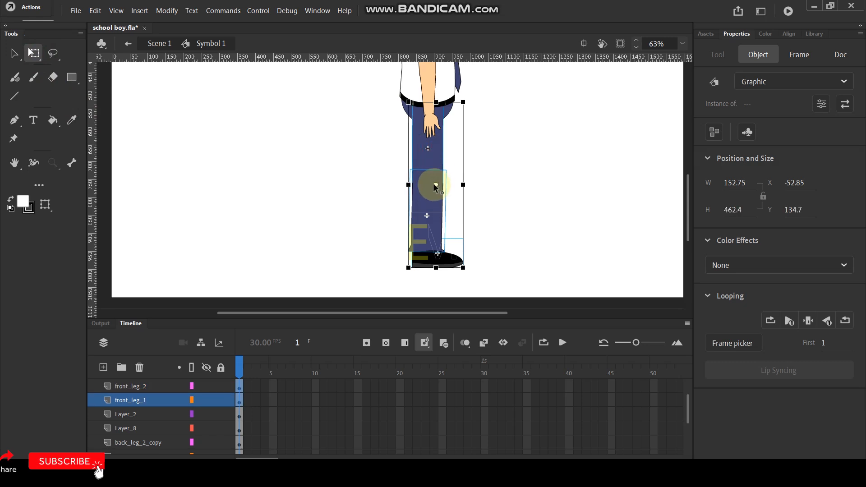
{"action": "left_click", "coordinate": [432, 119]}
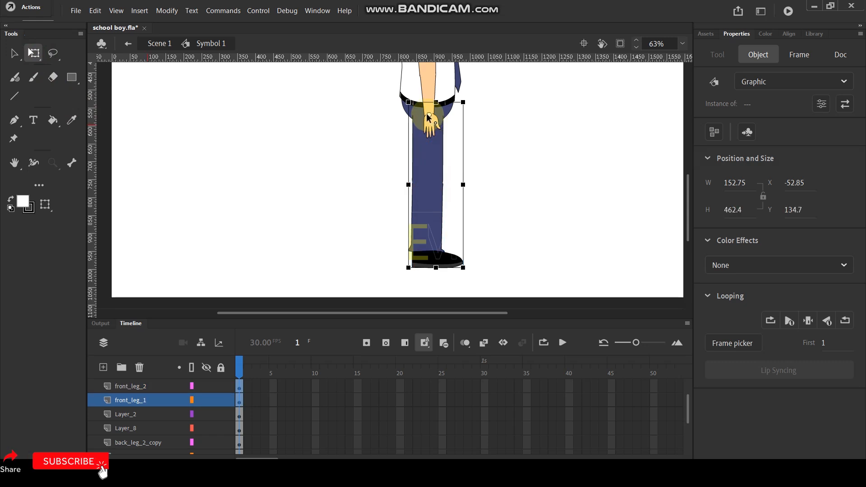
{"action": "left_click_drag", "start_coordinate": [467, 274], "coordinate": [396, 276]}
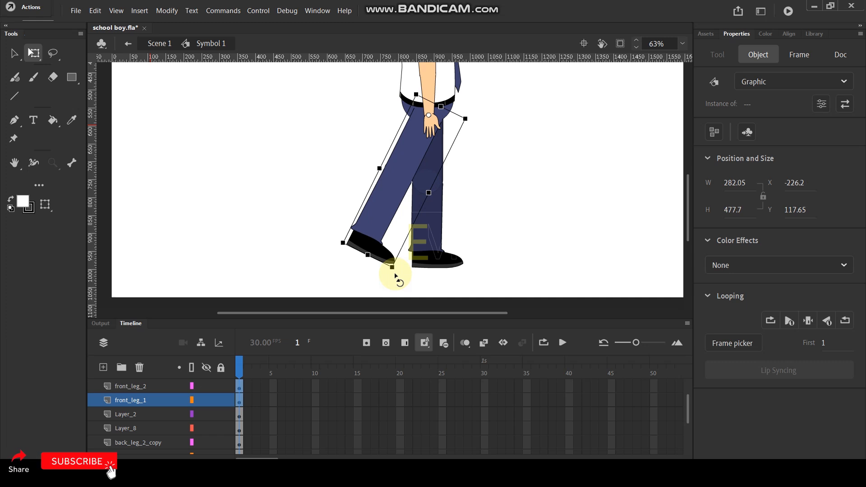
{"action": "left_click", "coordinate": [490, 235]}
- Move the pivot of the whole back leg and shoe to the hip and rotate the leg forward
{"action": "left_click", "coordinate": [454, 263]}
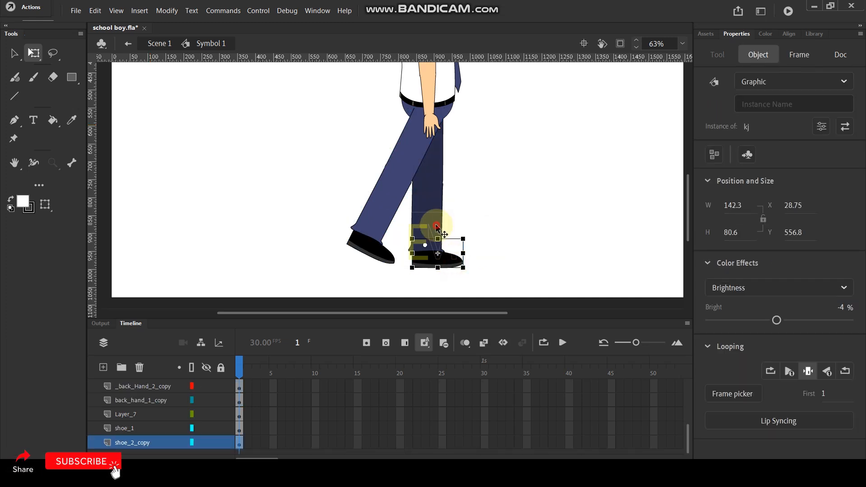
{"action": "left_click", "coordinate": [437, 226]}
{"action": "left_click", "coordinate": [441, 180]}
{"action": "left_click_drag", "start_coordinate": [437, 184], "coordinate": [427, 107]}
{"action": "left_click_drag", "start_coordinate": [469, 275], "coordinate": [558, 246]}
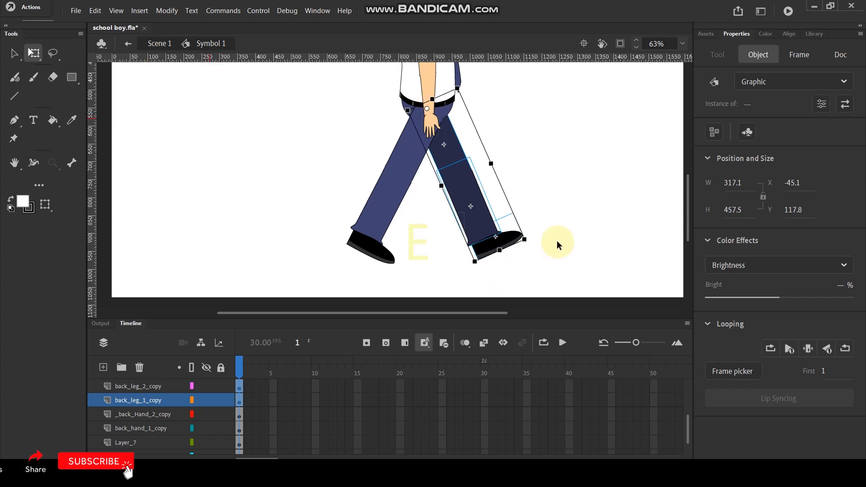
{"action": "left_click", "coordinate": [558, 246]}
- Bend the back leg by rotating its lower leg and shoe about the knee, and nudge them into line with the thigh
{"action": "left_click", "coordinate": [505, 242]}
{"action": "left_click", "coordinate": [481, 208]}
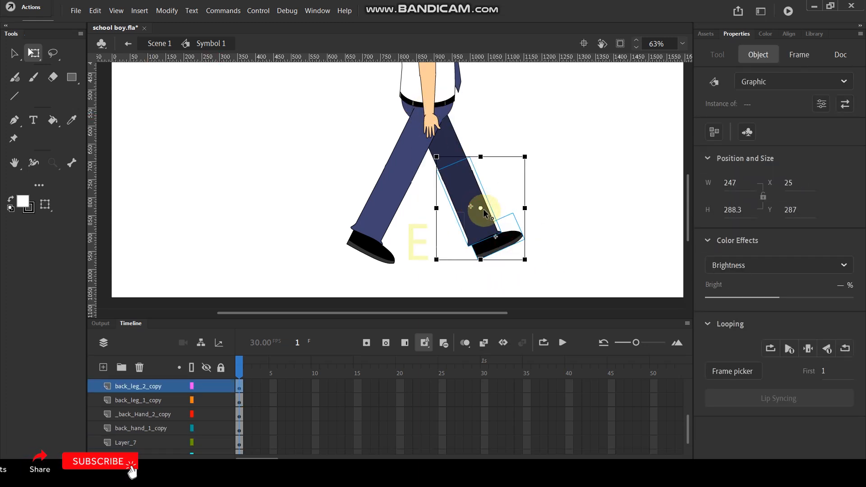
{"action": "left_click", "coordinate": [480, 209]}
{"action": "left_click_drag", "start_coordinate": [522, 270], "coordinate": [497, 274]}
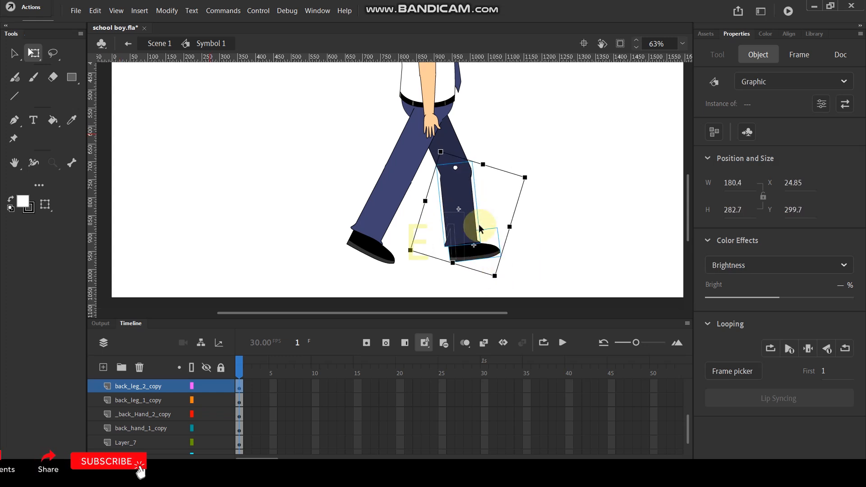
{"action": "scroll", "coordinate": [471, 214], "scroll_direction": "up", "scroll_amount": 2}
{"action": "left_click_drag", "start_coordinate": [465, 195], "coordinate": [466, 194]}
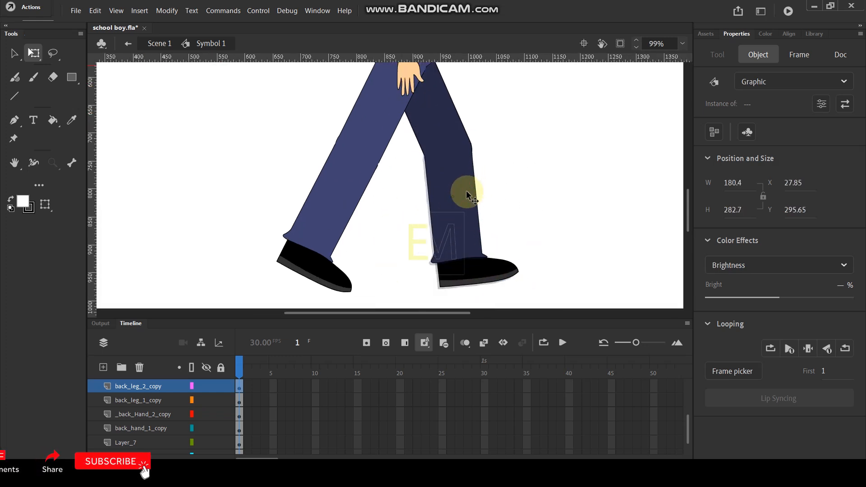
- Bend the front leg by rotating its lower leg and shoe backward about a pivot placed at the knee
{"action": "left_click", "coordinate": [321, 270]}
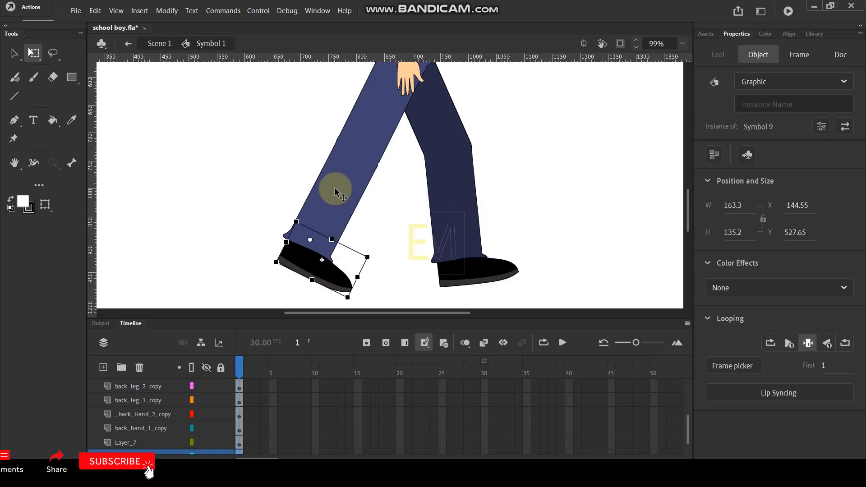
{"action": "left_click", "coordinate": [328, 203], "text": "shift"}
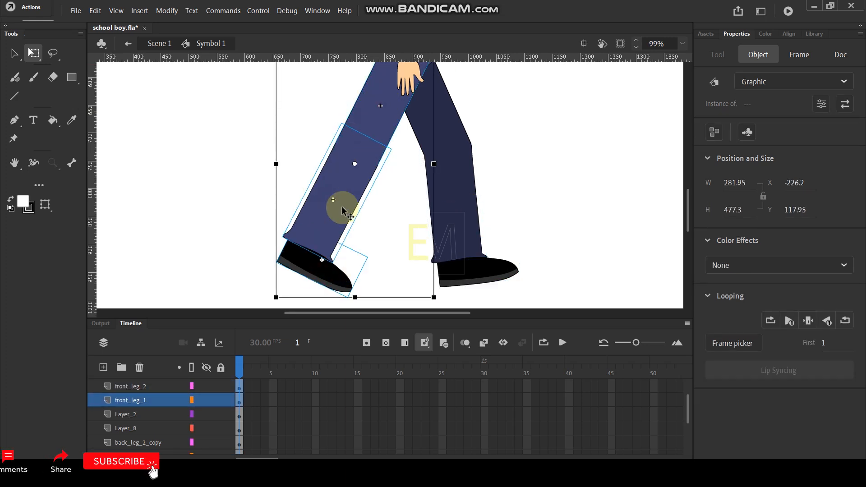
{"action": "left_click", "coordinate": [384, 114], "text": "shift"}
{"action": "left_click_drag", "start_coordinate": [333, 212], "coordinate": [348, 168]}
{"action": "left_click_drag", "start_coordinate": [359, 135], "coordinate": [362, 141]}
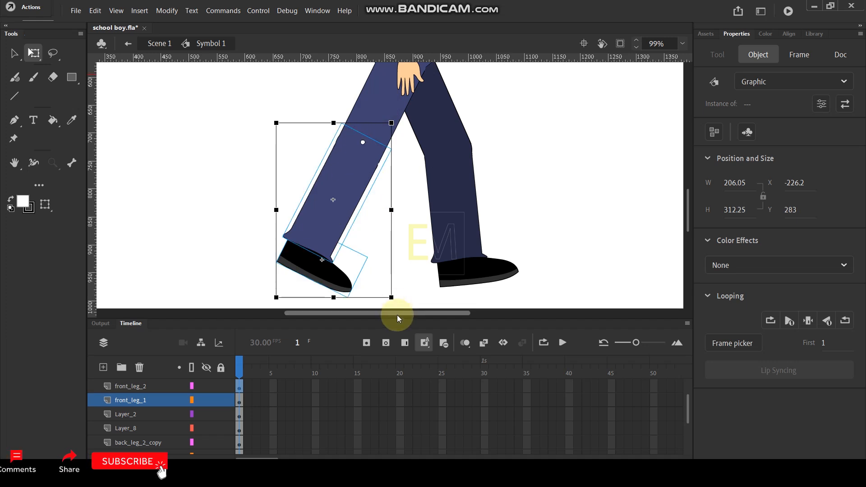
{"action": "left_click_drag", "start_coordinate": [397, 303], "coordinate": [356, 297]}
{"action": "left_click", "coordinate": [501, 155]}
- Swing the front arm forward about the shoulder and bend its forearm upward at the elbow
{"action": "scroll", "coordinate": [477, 190], "scroll_direction": "down", "scroll_amount": 5}
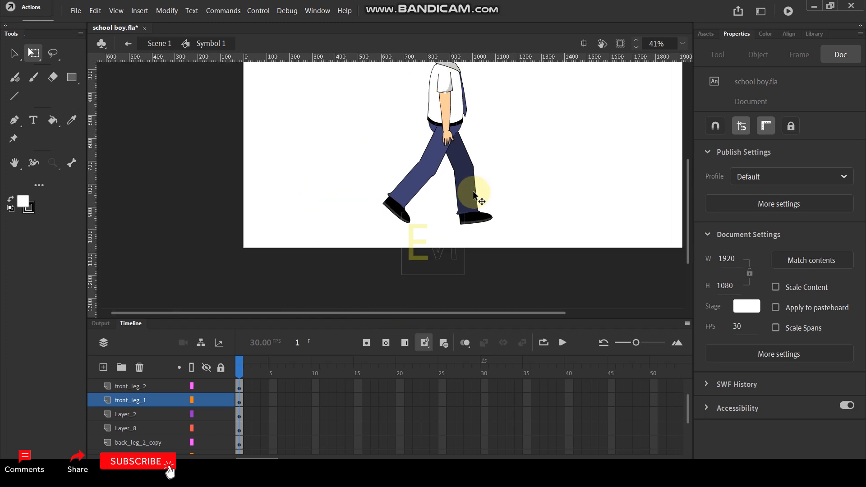
{"action": "left_click_drag", "start_coordinate": [449, 135], "coordinate": [451, 181]}
{"action": "scroll", "coordinate": [443, 201], "scroll_direction": "up", "scroll_amount": 3}
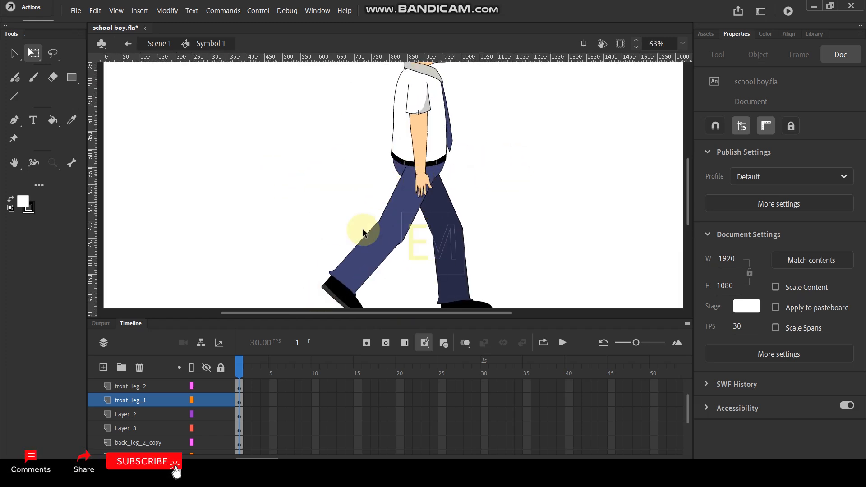
{"action": "left_click", "coordinate": [422, 185]}
{"action": "left_click", "coordinate": [419, 104]}
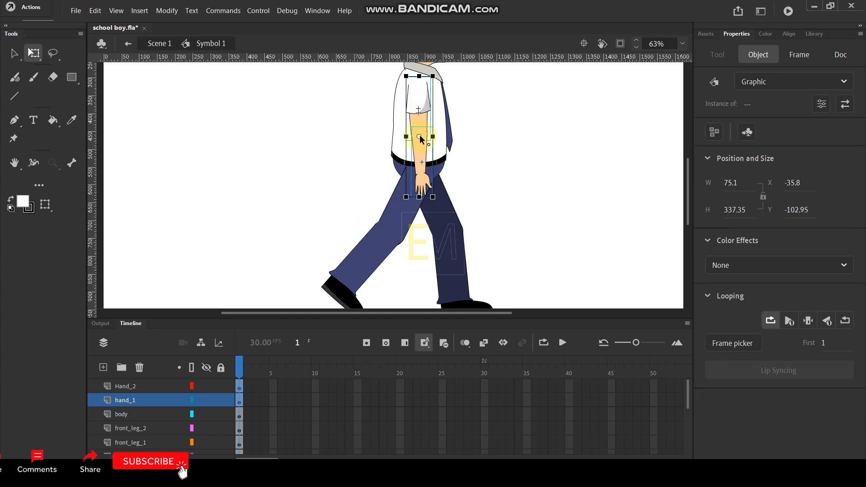
{"action": "left_click_drag", "start_coordinate": [442, 209], "coordinate": [496, 150]}
{"action": "left_click", "coordinate": [511, 162]}
{"action": "left_click", "coordinate": [471, 171]}
{"action": "left_click", "coordinate": [498, 181]}
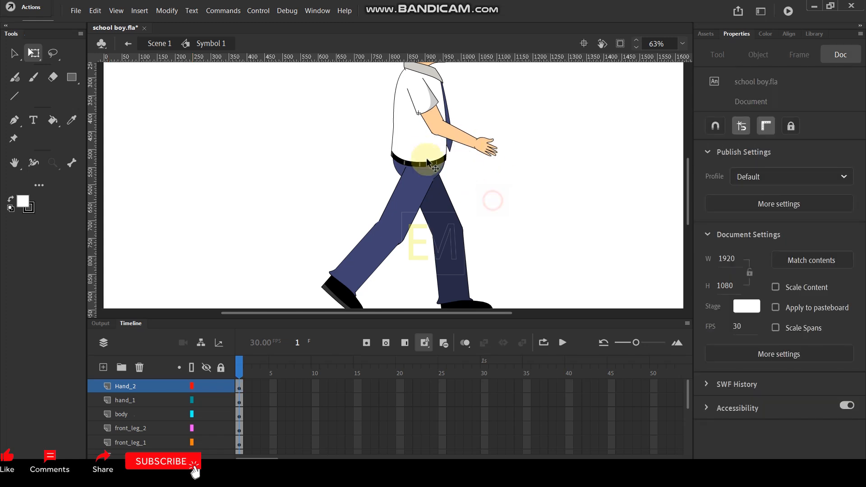
- Rotate the back arm backward about the shoulder with the body layer hidden, and make the body layer visible again
{"action": "left_click", "coordinate": [417, 149]}
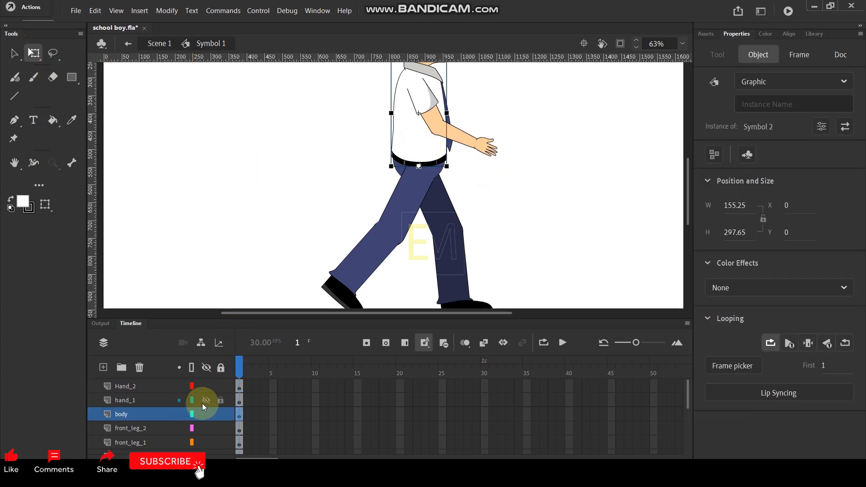
{"action": "left_click", "coordinate": [207, 414]}
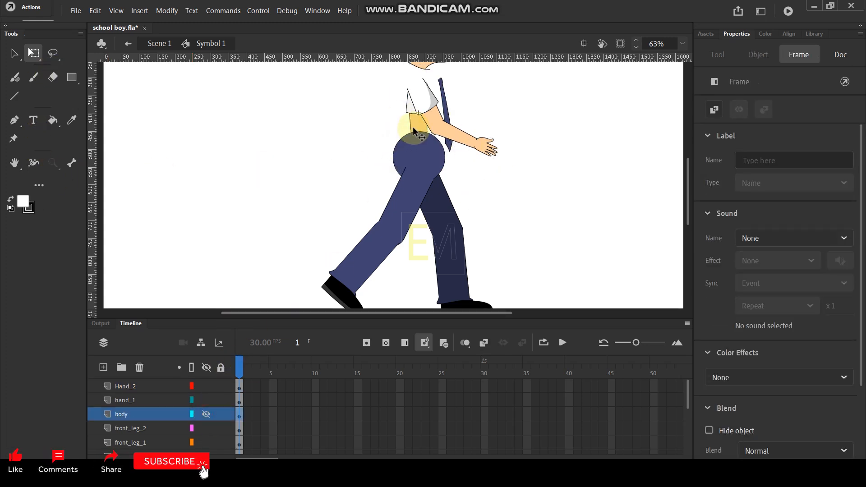
{"action": "left_click", "coordinate": [413, 131]}
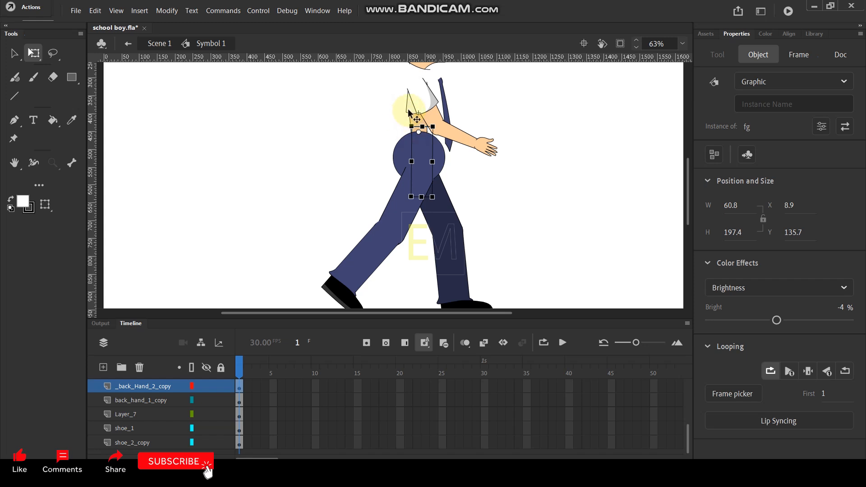
{"action": "left_click_drag", "start_coordinate": [419, 137], "coordinate": [417, 88]}
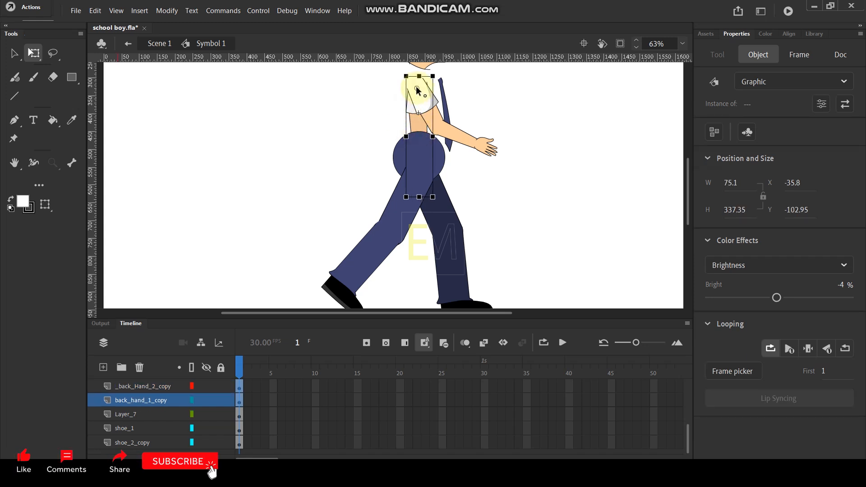
{"action": "left_click_drag", "start_coordinate": [434, 197], "coordinate": [294, 206]}
{"action": "left_click", "coordinate": [294, 207]}
{"action": "scroll", "coordinate": [192, 425], "scroll_direction": "up", "scroll_amount": 5}
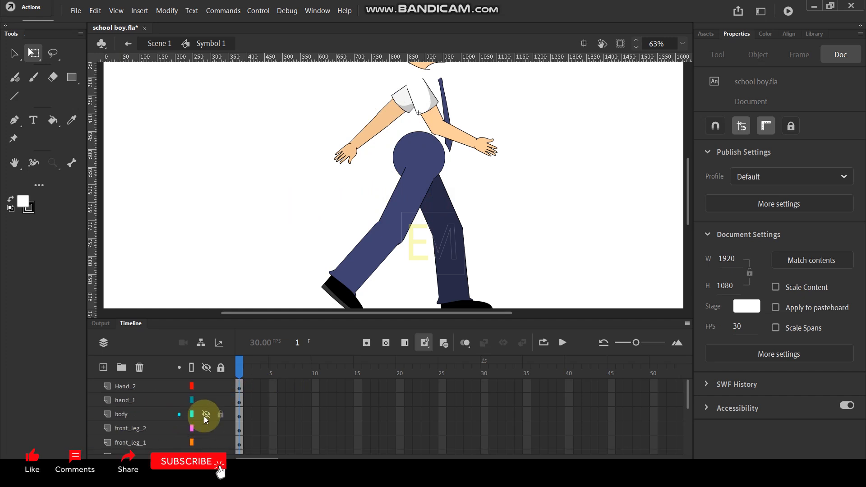
{"action": "left_click", "coordinate": [208, 414]}
{"action": "scroll", "coordinate": [481, 163], "scroll_direction": "down", "scroll_amount": 3}
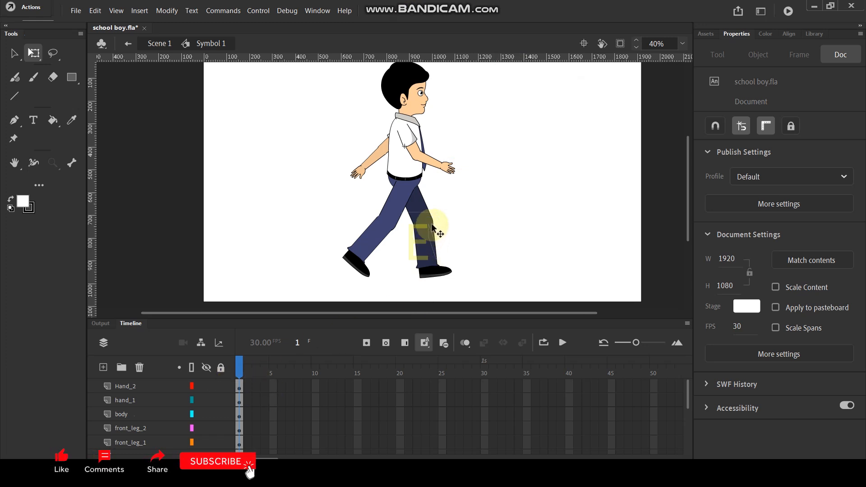
- Insert keyframes at frame 2 on all layers of the character symbol
{"action": "key", "text": "F5"}
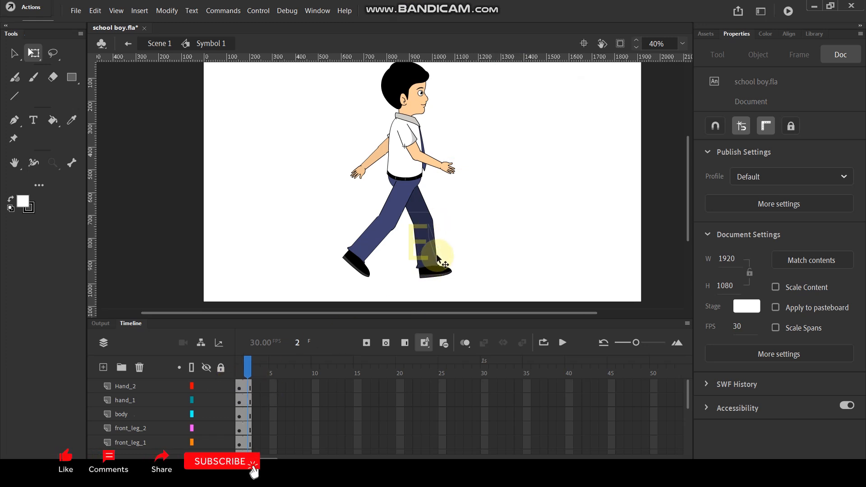
{"action": "key", "text": "ctrl+z"}
{"action": "scroll", "coordinate": [252, 397], "scroll_direction": "up", "scroll_amount": 3}
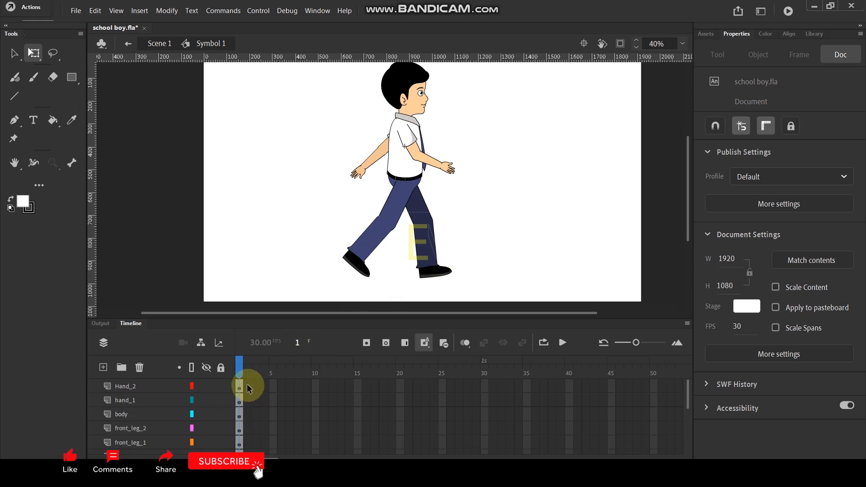
{"action": "scroll", "coordinate": [248, 420], "scroll_direction": "down", "scroll_amount": 5}
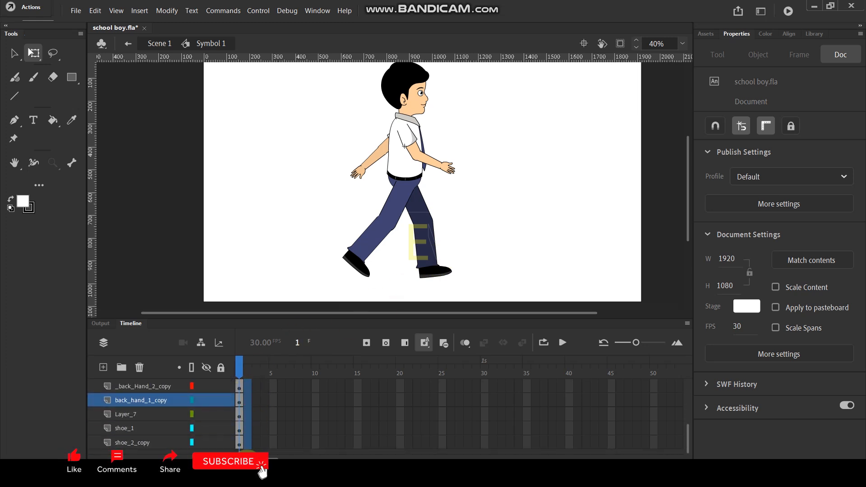
{"action": "left_click_drag", "start_coordinate": [247, 465], "coordinate": [247, 466]}
{"action": "key", "text": "F6"}
{"action": "left_click", "coordinate": [299, 192]}
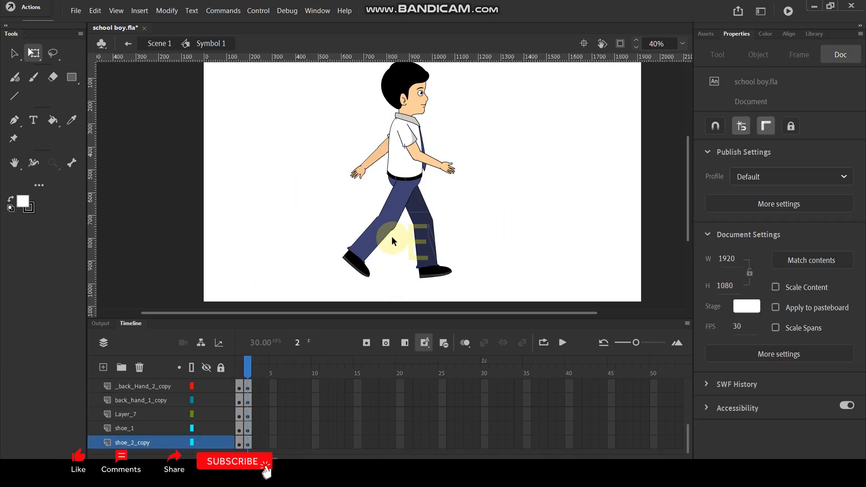
- Rotate the whole back leg, including its shoe, backward about the hip so it stands beneath the body on frame 2
{"action": "left_click", "coordinate": [436, 277]}
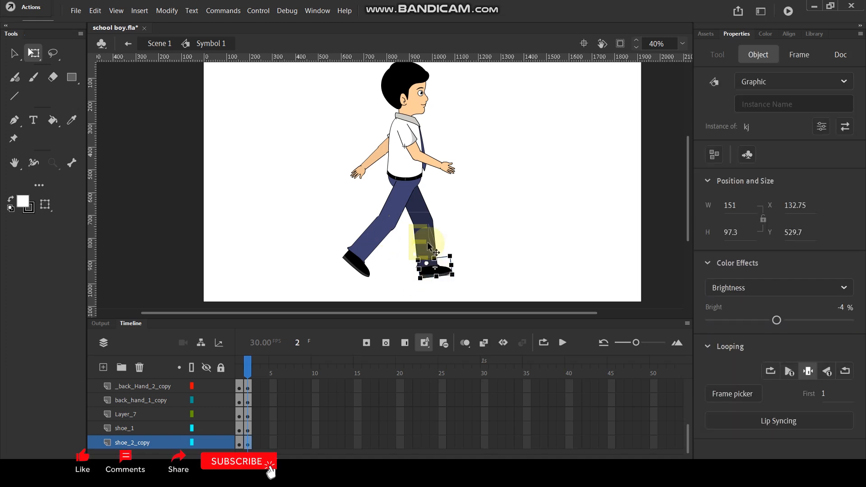
{"action": "left_click", "coordinate": [429, 249]}
{"action": "left_click", "coordinate": [427, 230]}
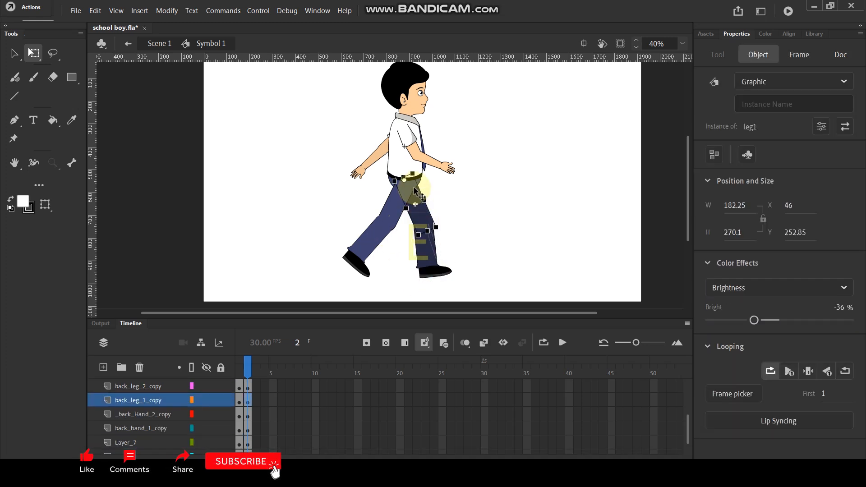
{"action": "left_click", "coordinate": [440, 273]}
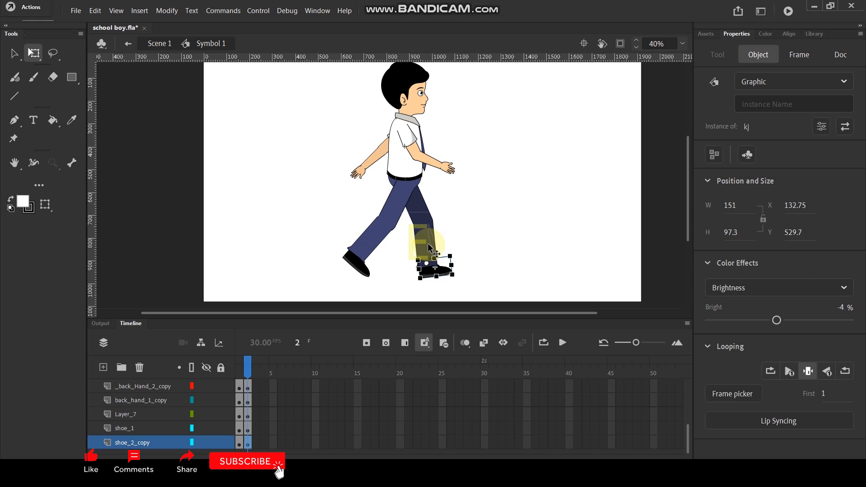
{"action": "left_click", "coordinate": [420, 201]}
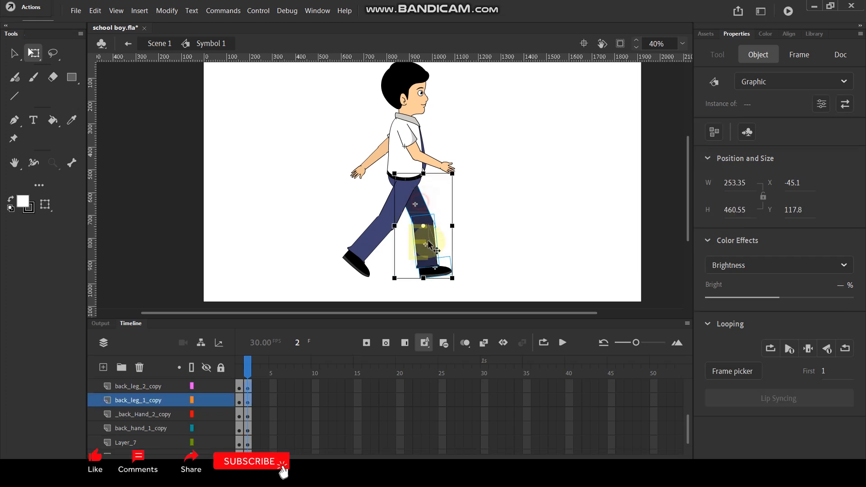
{"action": "left_click_drag", "start_coordinate": [424, 226], "coordinate": [407, 184]}
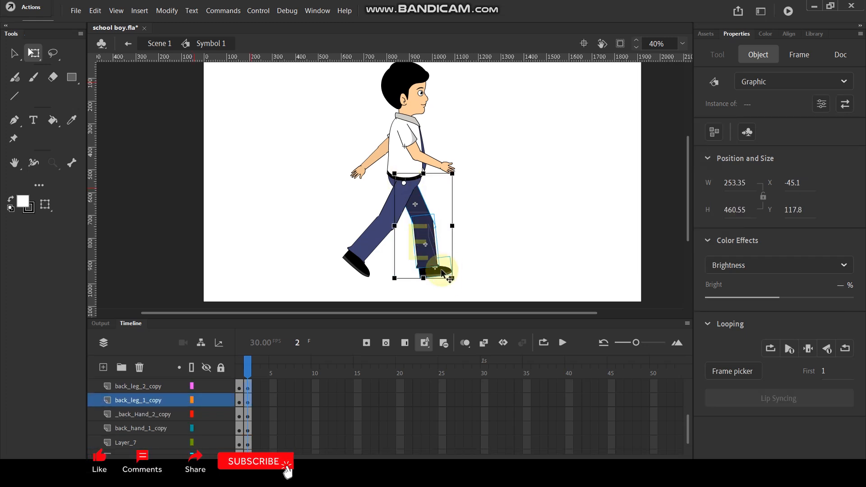
{"action": "left_click_drag", "start_coordinate": [454, 287], "coordinate": [412, 280]}
{"action": "left_click", "coordinate": [480, 265]}
- Straighten the back leg by rotating its lower leg and shoe about the knee until the shoe is level, and realign them with the thigh
{"action": "left_click", "coordinate": [405, 280]}
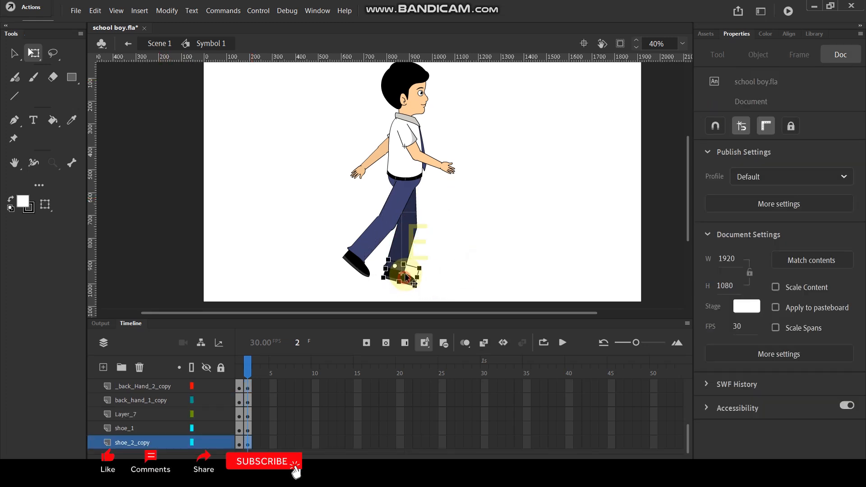
{"action": "left_click", "coordinate": [407, 260]}
{"action": "left_click_drag", "start_coordinate": [408, 228], "coordinate": [404, 223]}
{"action": "left_click_drag", "start_coordinate": [422, 292], "coordinate": [438, 294]}
{"action": "scroll", "coordinate": [413, 270], "scroll_direction": "up", "scroll_amount": 3}
{"action": "left_click_drag", "start_coordinate": [409, 216], "coordinate": [405, 217]}
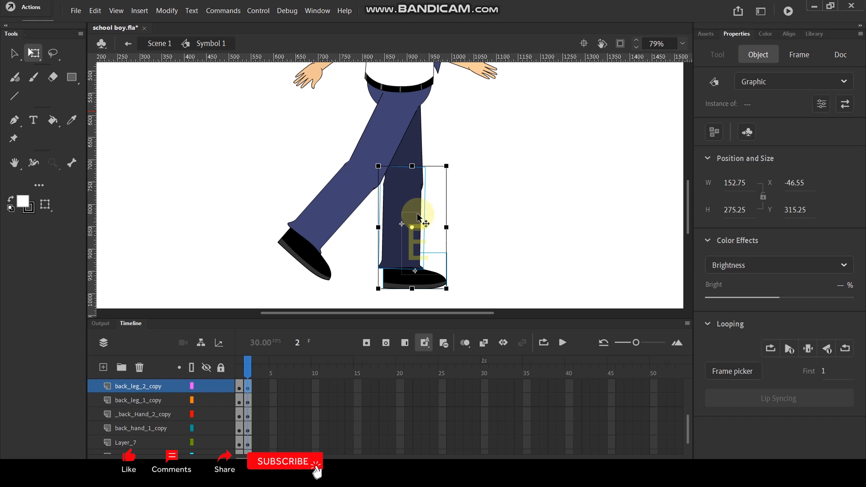
{"action": "left_click", "coordinate": [482, 199]}
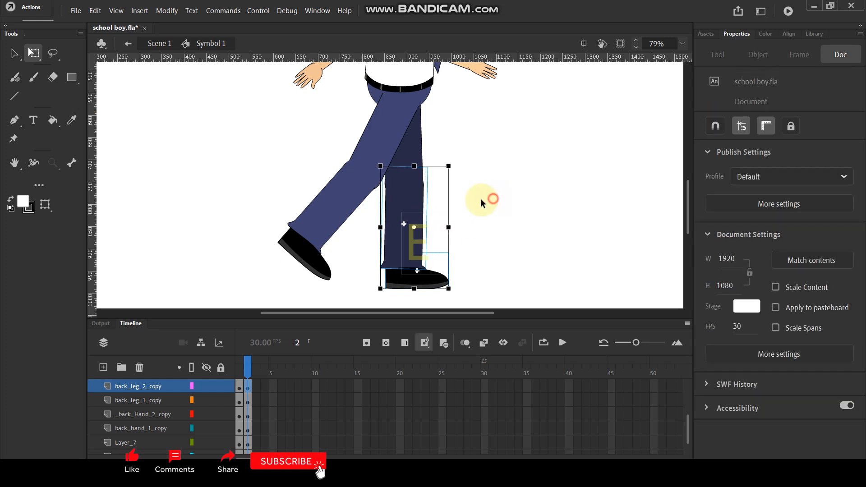
- Rotate the whole front leg forward about the hip until its foot is beside the back foot
{"action": "left_click", "coordinate": [305, 249]}
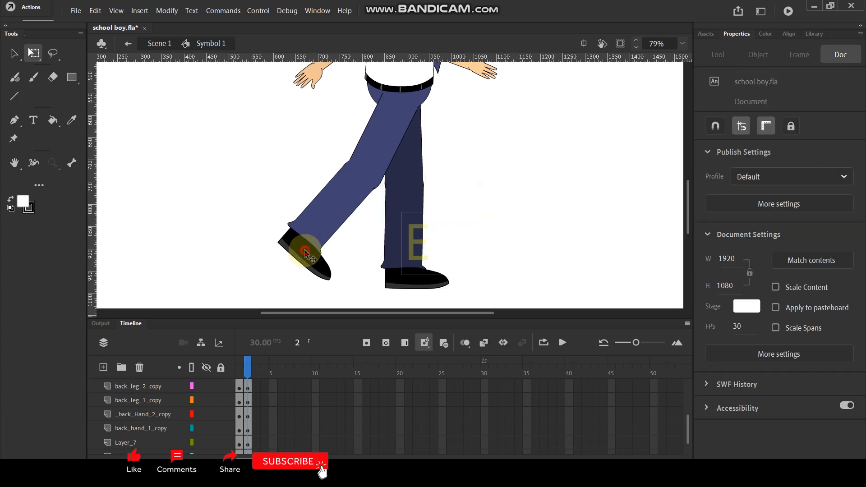
{"action": "left_click", "coordinate": [371, 125]}
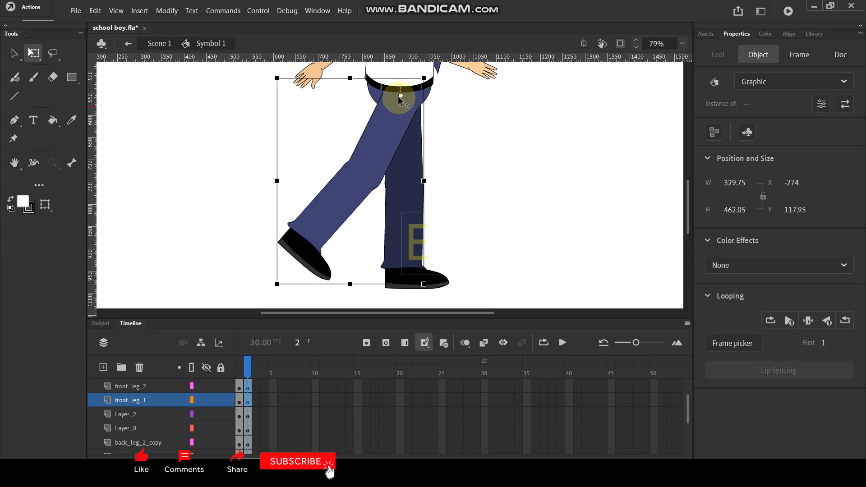
{"action": "left_click_drag", "start_coordinate": [440, 295], "coordinate": [574, 237]}
{"action": "left_click", "coordinate": [574, 238]}
- Bend the front knee by rotating the lower leg and shoe backward about the knee until the shin is nearly horizontal
{"action": "left_click", "coordinate": [421, 280]}
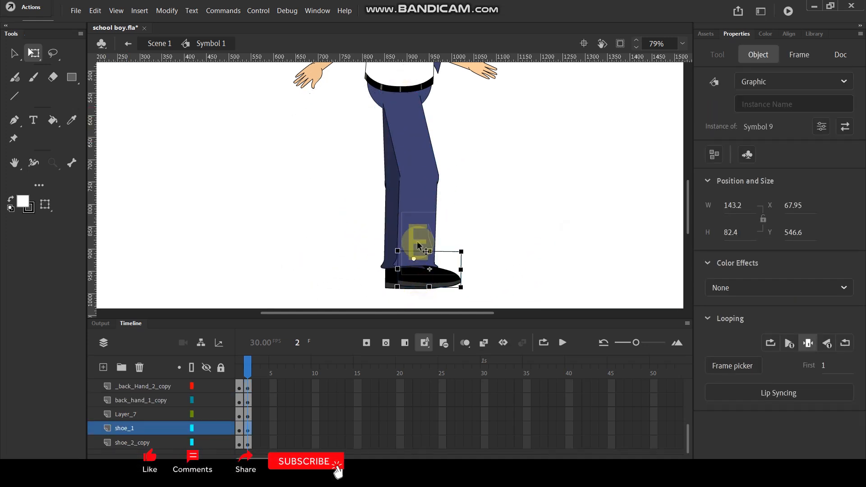
{"action": "left_click", "coordinate": [419, 237], "text": "shift"}
{"action": "left_click_drag", "start_coordinate": [428, 227], "coordinate": [418, 177]}
{"action": "left_click_drag", "start_coordinate": [467, 295], "coordinate": [334, 246]}
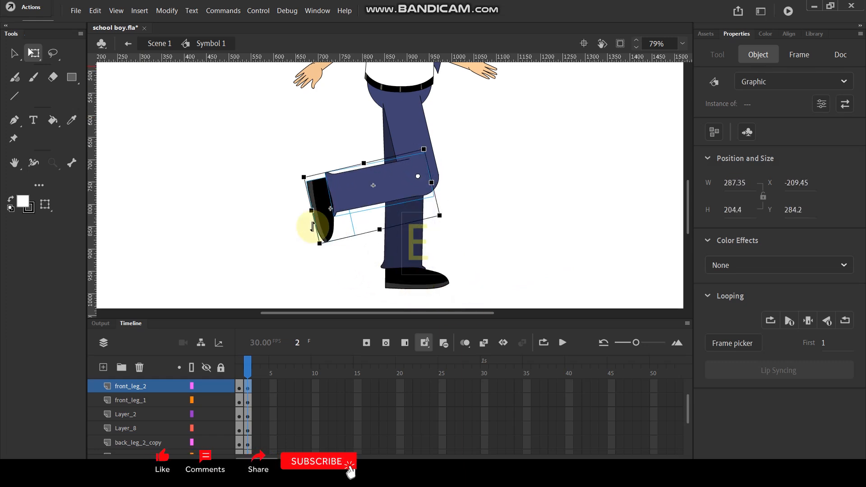
{"action": "scroll", "coordinate": [317, 228], "scroll_direction": "down", "scroll_amount": 5}
- Swing the whole front arm backward about the shoulder so it hangs beside the body on frame 2
{"action": "mouse_move", "coordinate": [246, 369]}
{"action": "left_mouse_down"}
{"action": "mouse_move", "coordinate": [236, 368]}
{"action": "mouse_move", "coordinate": [256, 367]}
{"action": "left_mouse_up"}
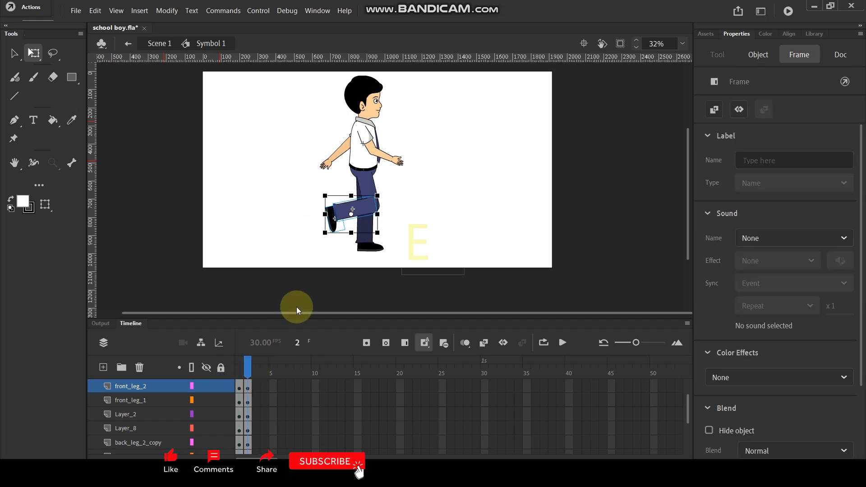
{"action": "left_click", "coordinate": [420, 162]}
{"action": "scroll", "coordinate": [429, 167], "scroll_direction": "up", "scroll_amount": 5}
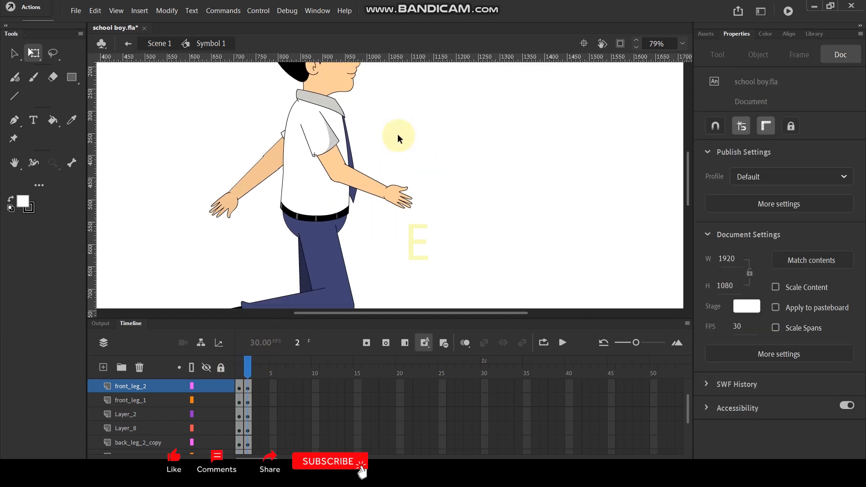
{"action": "left_click", "coordinate": [396, 198]}
{"action": "left_click", "coordinate": [322, 133], "text": "shift"}
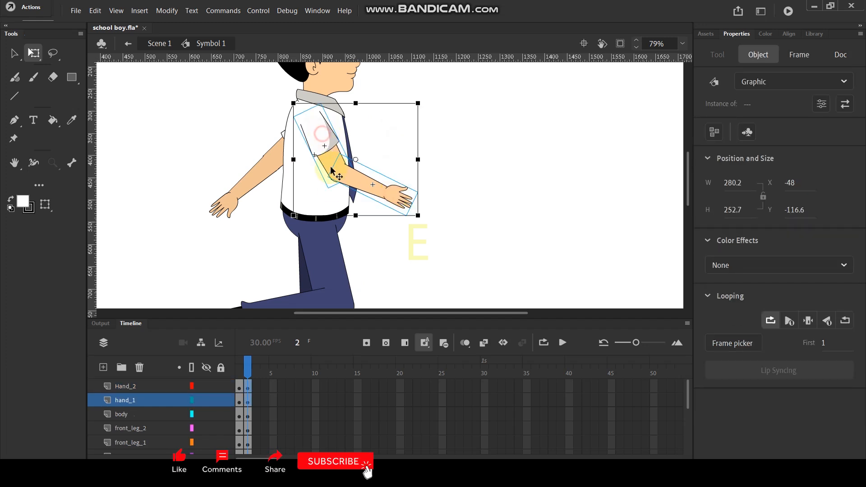
{"action": "left_click_drag", "start_coordinate": [352, 159], "coordinate": [312, 123]}
{"action": "left_click_drag", "start_coordinate": [424, 224], "coordinate": [333, 257]}
{"action": "left_click", "coordinate": [480, 231]}
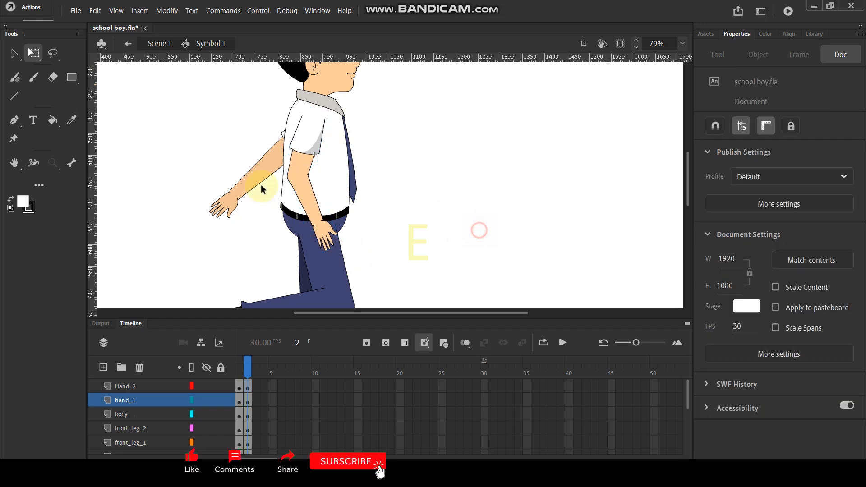
- Swing the back arm forward about the shoulder and rotate its forearm slightly forward so the hand shows in front of the body
{"action": "left_click", "coordinate": [237, 199]}
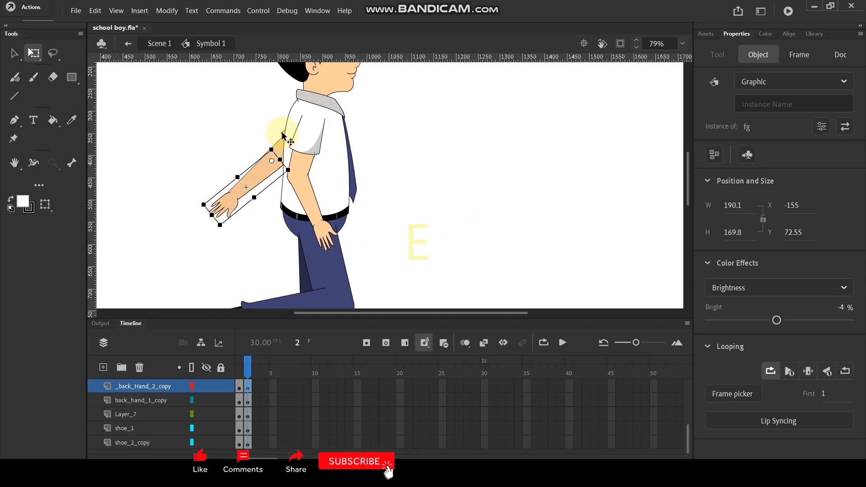
{"action": "left_click", "coordinate": [282, 134], "text": "shift"}
{"action": "left_click_drag", "start_coordinate": [271, 168], "coordinate": [314, 119]}
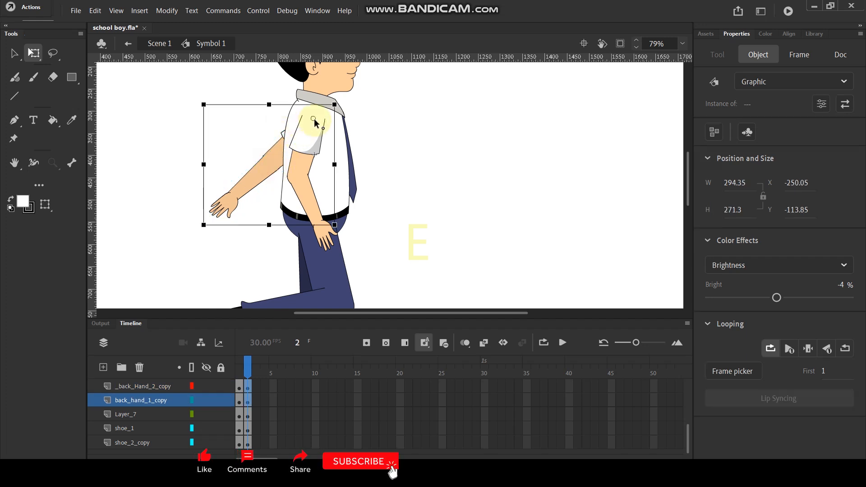
{"action": "left_click_drag", "start_coordinate": [339, 236], "coordinate": [439, 171]}
{"action": "left_click", "coordinate": [450, 223]}
{"action": "left_click", "coordinate": [348, 242]}
{"action": "left_click_drag", "start_coordinate": [375, 251], "coordinate": [381, 241]}
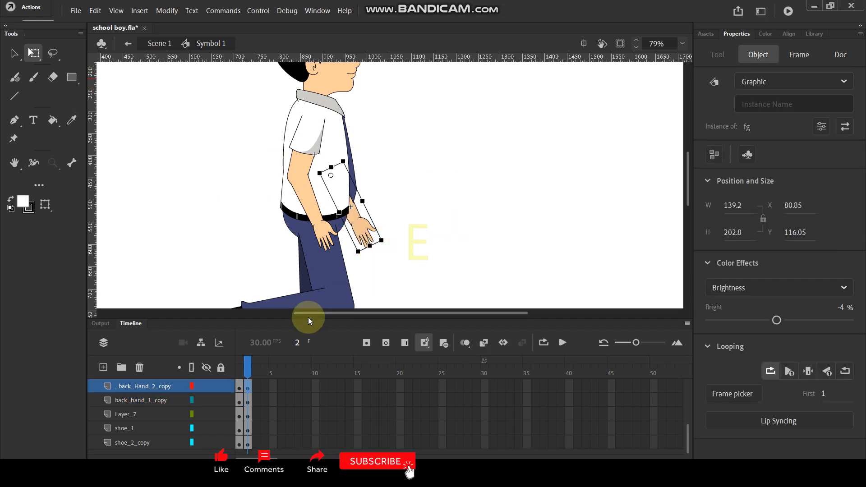
{"action": "scroll", "coordinate": [399, 151], "scroll_direction": "down", "scroll_amount": 3}
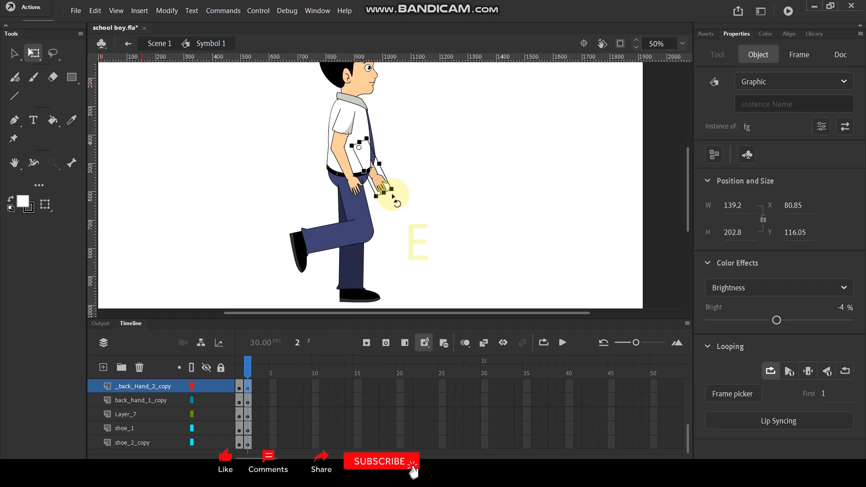
- Insert keyframes at frame 3 on all layers of the character symbol
{"action": "scroll", "coordinate": [248, 391], "scroll_direction": "up", "scroll_amount": 3}
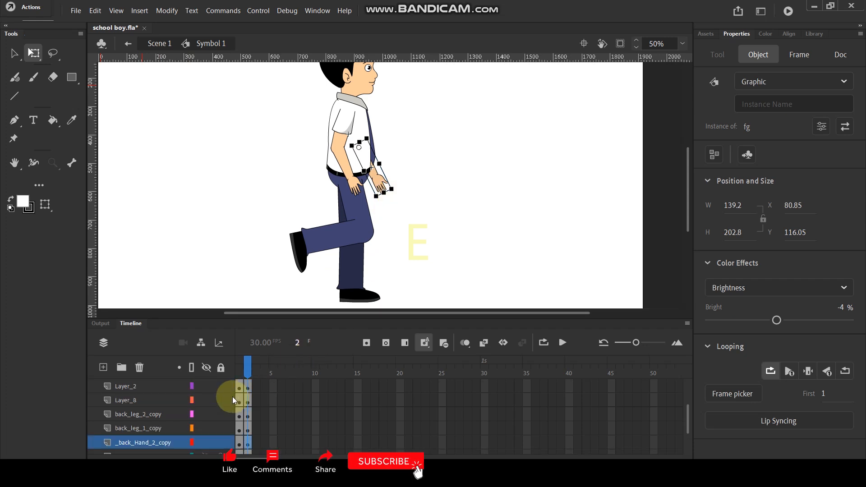
{"action": "left_click_drag", "start_coordinate": [249, 389], "coordinate": [254, 458]}
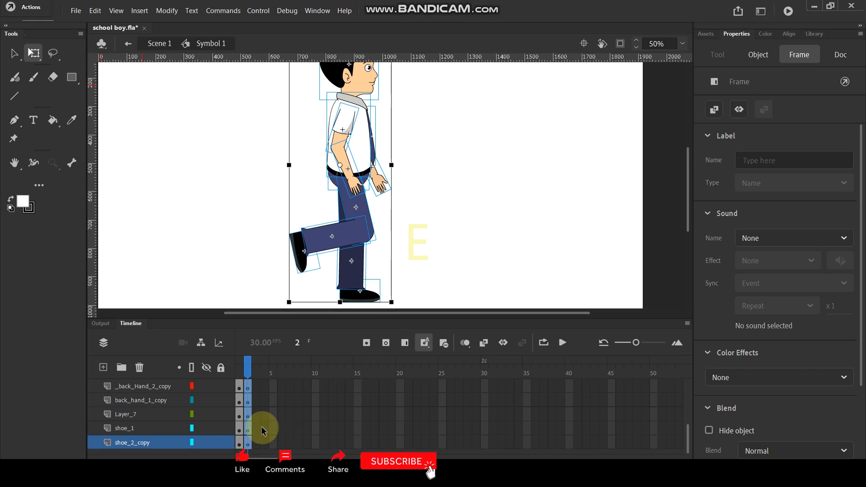
{"action": "scroll", "coordinate": [263, 426], "scroll_direction": "up", "scroll_amount": 3}
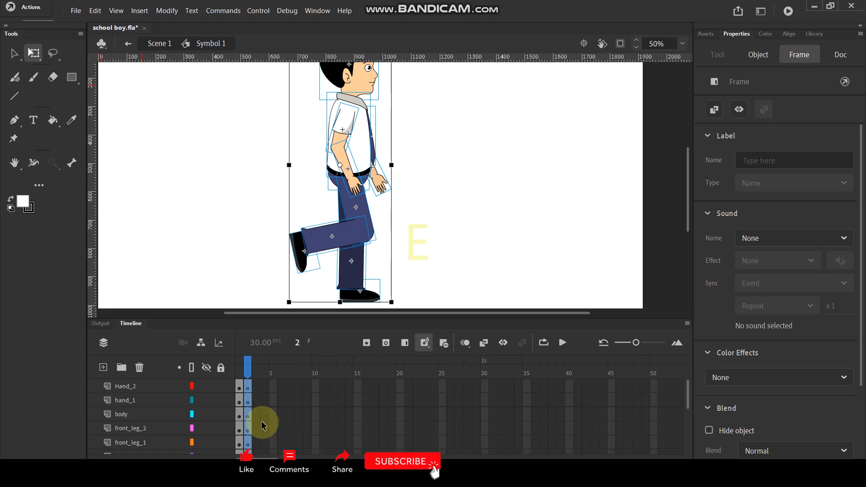
{"action": "left_click", "coordinate": [437, 229]}
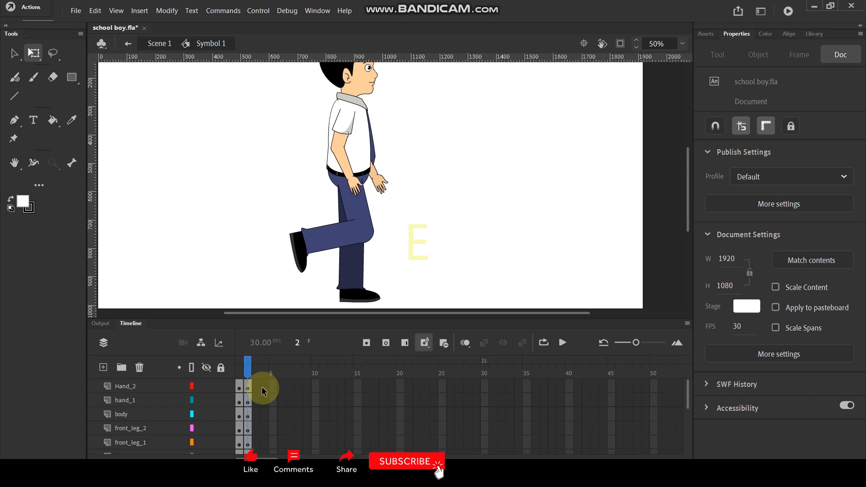
{"action": "left_click_drag", "start_coordinate": [255, 388], "coordinate": [254, 457]}
{"action": "key", "text": "F6"}
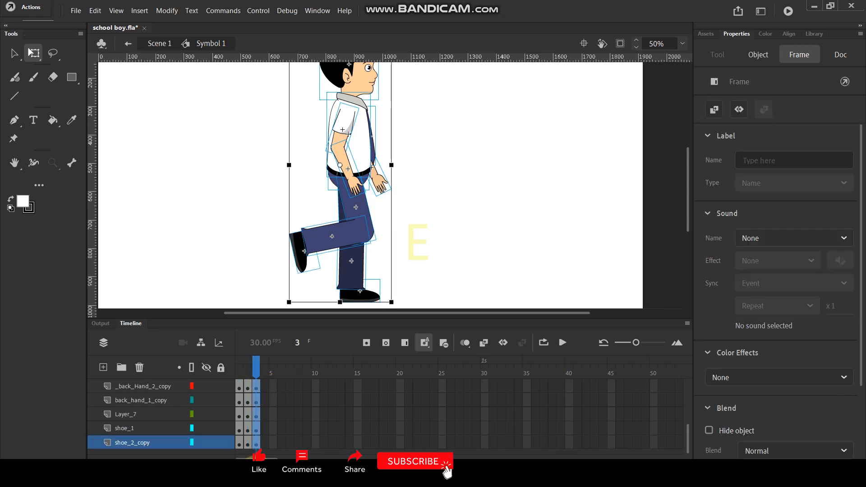
{"action": "scroll", "coordinate": [277, 397], "scroll_direction": "up", "scroll_amount": 4}
{"action": "left_click", "coordinate": [447, 236]}
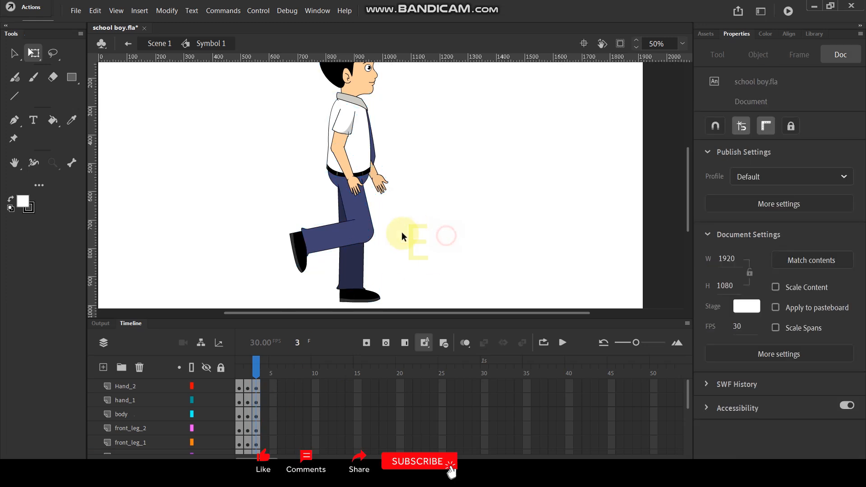
- Rotate the whole front leg forward about the hip on frame 3, keeping its knee bent
{"action": "scroll", "coordinate": [321, 268], "scroll_direction": "up", "scroll_amount": 3}
{"action": "left_click", "coordinate": [285, 255]}
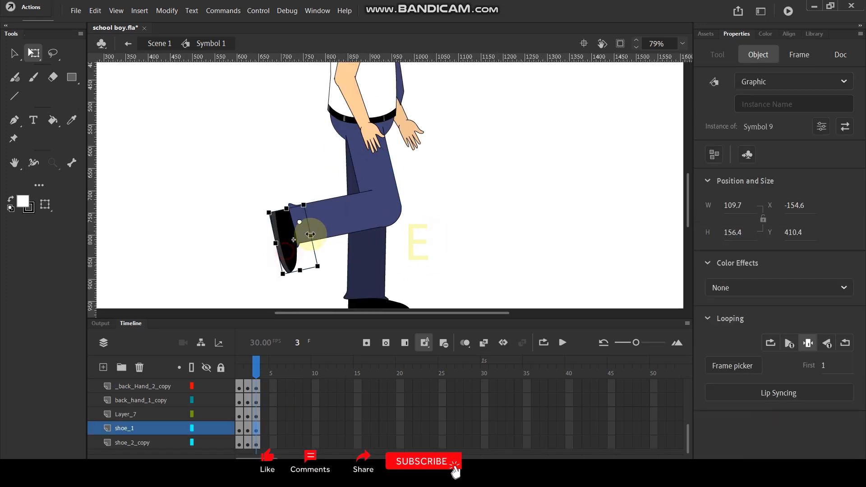
{"action": "left_click", "coordinate": [332, 221]}
{"action": "left_click", "coordinate": [371, 178], "text": "shift"}
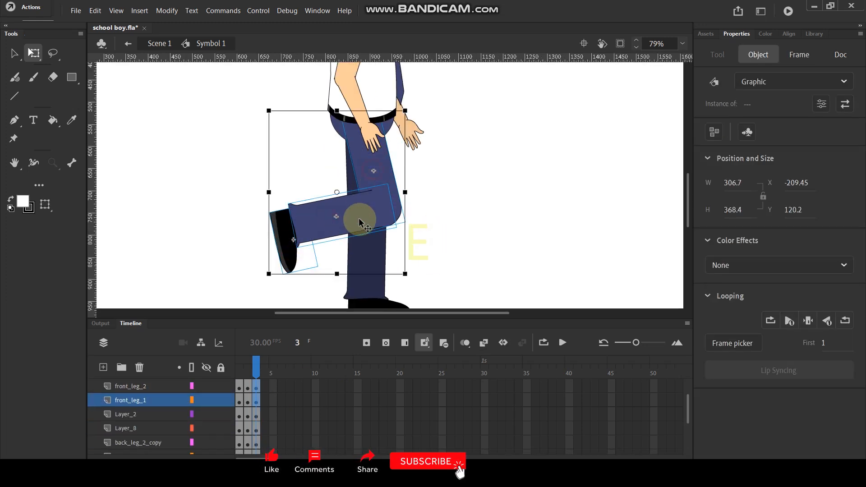
{"action": "left_click_drag", "start_coordinate": [339, 195], "coordinate": [365, 133]}
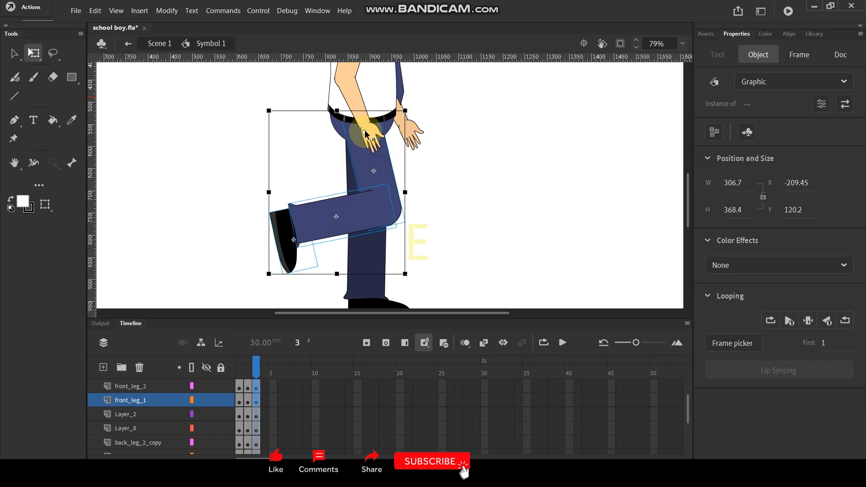
{"action": "key", "text": "ctrl+minus"}
{"action": "left_click_drag", "start_coordinate": [291, 216], "coordinate": [310, 217]}
{"action": "left_click", "coordinate": [410, 201]}
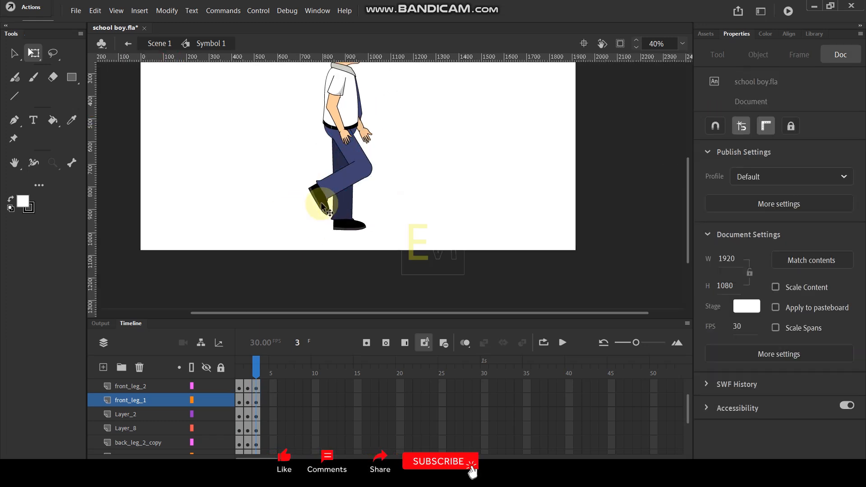
- Extend the front leg by rotating its lower leg and shoe forward about the knee, with the toe pointing slightly upward
{"action": "left_click", "coordinate": [323, 207]}
{"action": "left_click", "coordinate": [345, 181], "text": "shift"}
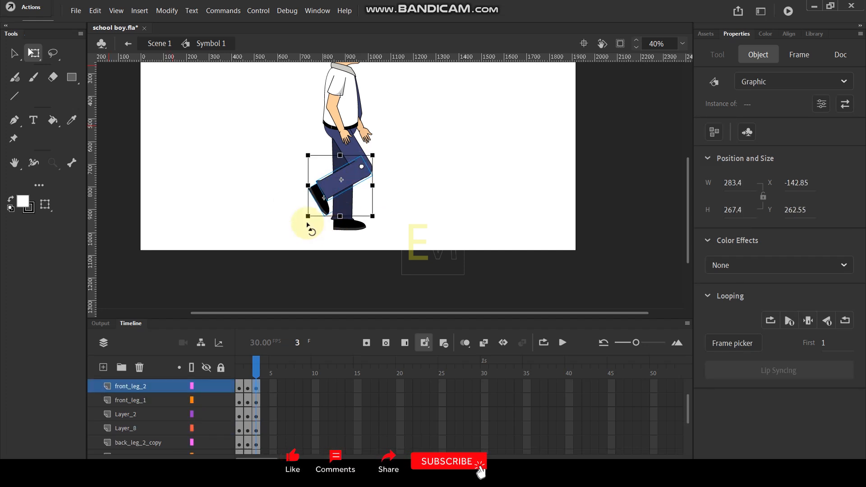
{"action": "left_click_drag", "start_coordinate": [306, 220], "coordinate": [441, 217]}
{"action": "left_click", "coordinate": [440, 207]}
- Rotate the whole back leg, including its shoe, backward about the hip so it trails behind the body on frame 3
{"action": "left_click", "coordinate": [345, 224]}
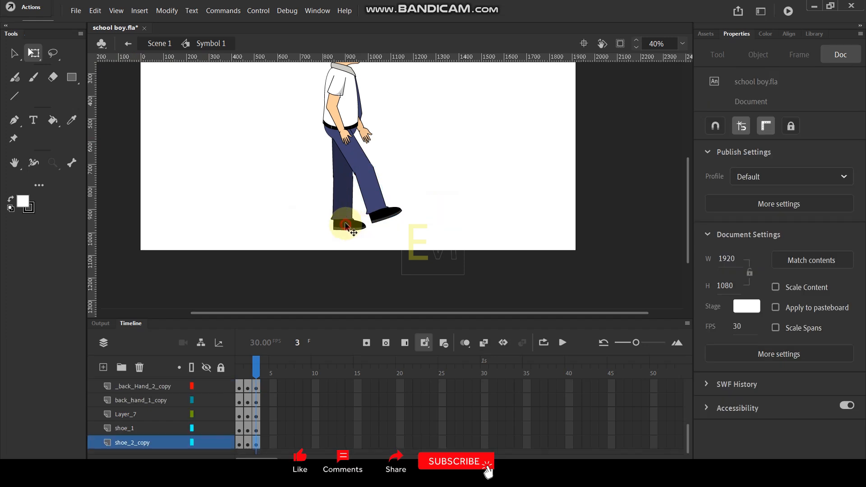
{"action": "left_click", "coordinate": [339, 197], "text": "shift"}
{"action": "left_click", "coordinate": [339, 156], "text": "shift"}
{"action": "left_click_drag", "start_coordinate": [349, 179], "coordinate": [342, 134]}
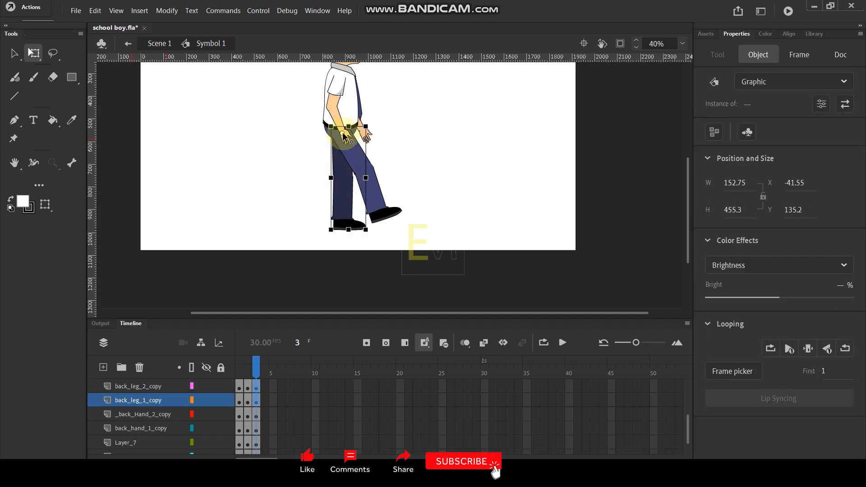
{"action": "left_click_drag", "start_coordinate": [368, 236], "coordinate": [318, 233]}
{"action": "left_click", "coordinate": [367, 232]}
- Bend the back leg by rotating its lower leg and shoe backward about a pivot placed at the knee
{"action": "left_click", "coordinate": [300, 213]}
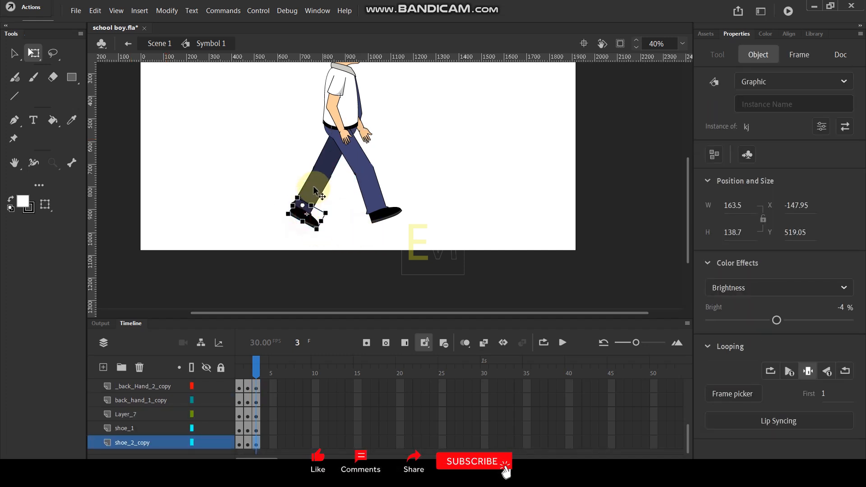
{"action": "left_click", "coordinate": [312, 203], "text": "shift"}
{"action": "left_click_drag", "start_coordinate": [324, 175], "coordinate": [323, 174]}
{"action": "left_click_drag", "start_coordinate": [343, 232], "coordinate": [312, 238]}
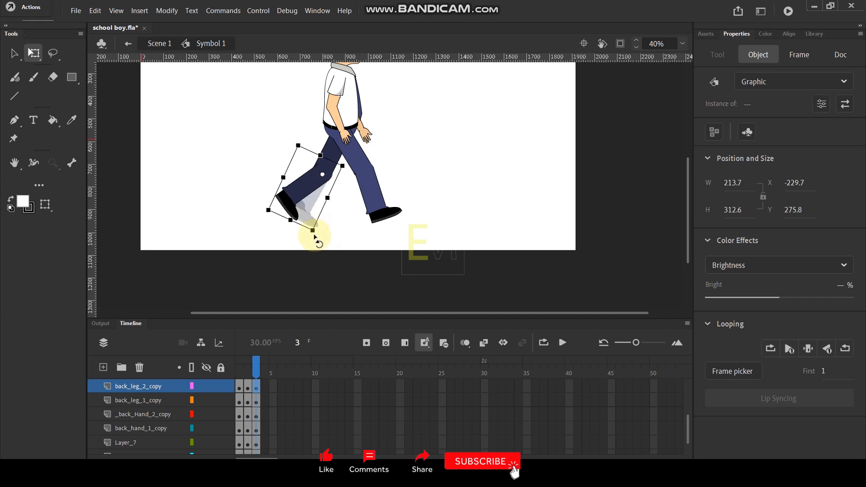
- Swing the whole front arm backward on frame 3 by rotating it about a pivot placed at the shoulder
{"action": "scroll", "coordinate": [397, 135], "scroll_direction": "down", "scroll_amount": 1}
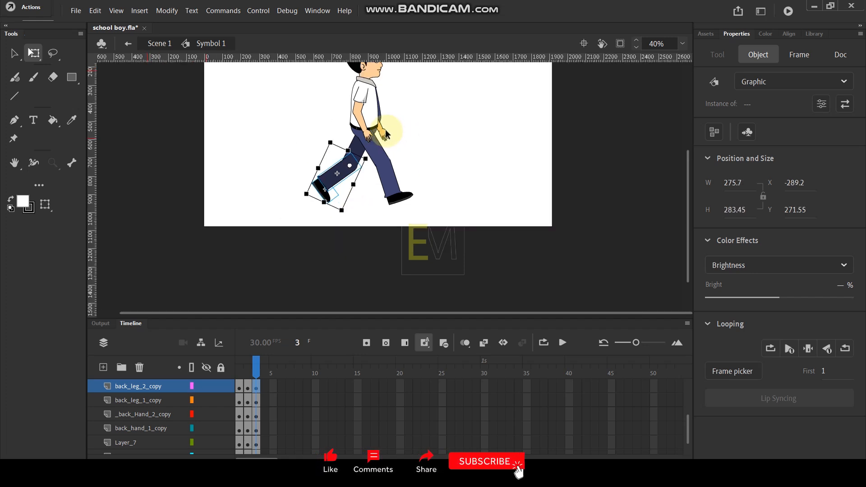
{"action": "left_click_drag", "start_coordinate": [431, 130], "coordinate": [411, 212]}
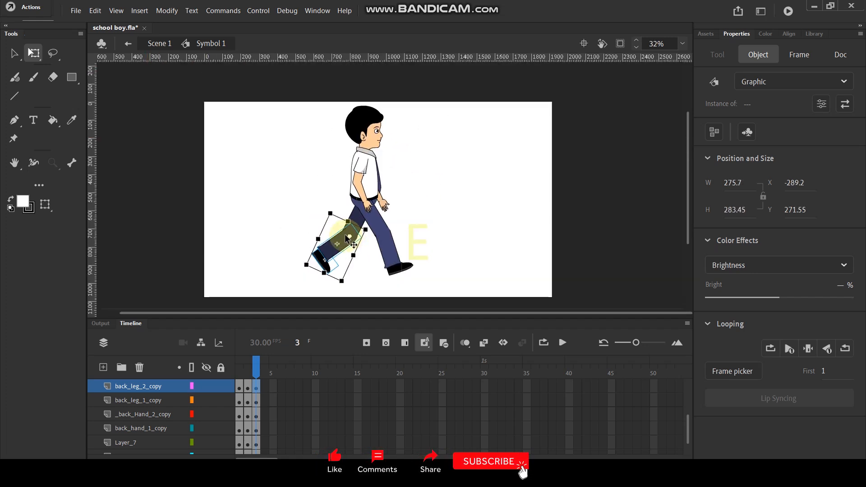
{"action": "scroll", "coordinate": [359, 239], "scroll_direction": "up", "scroll_amount": 2}
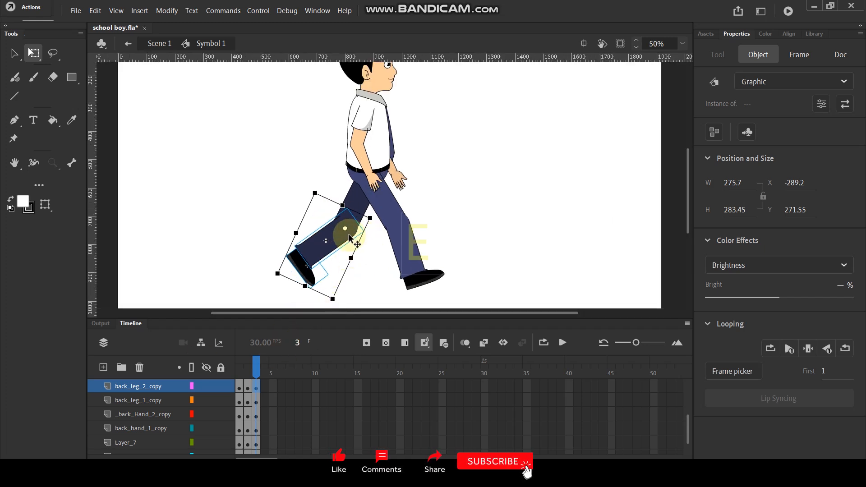
{"action": "left_click", "coordinate": [247, 366]}
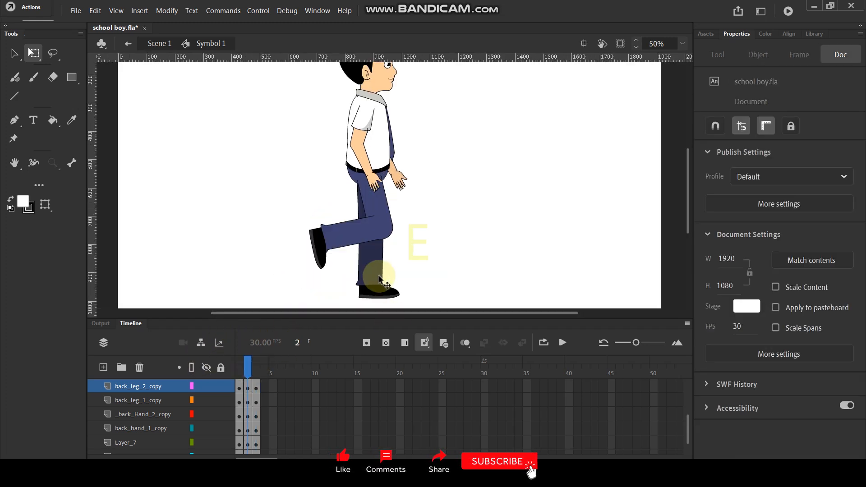
{"action": "left_click", "coordinate": [255, 363]}
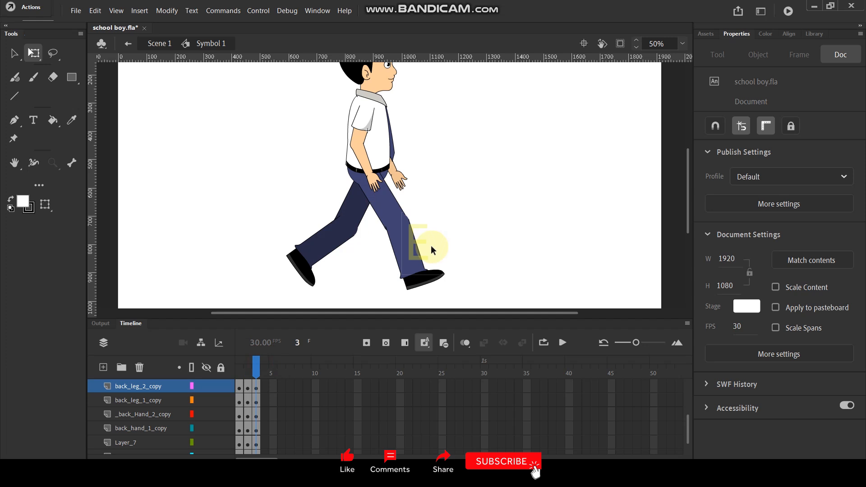
{"action": "left_click", "coordinate": [370, 138]}
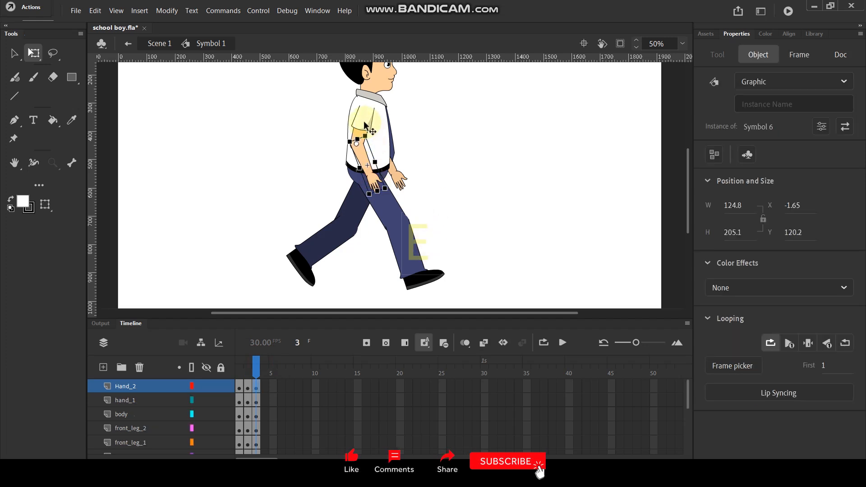
{"action": "left_click", "coordinate": [367, 134]}
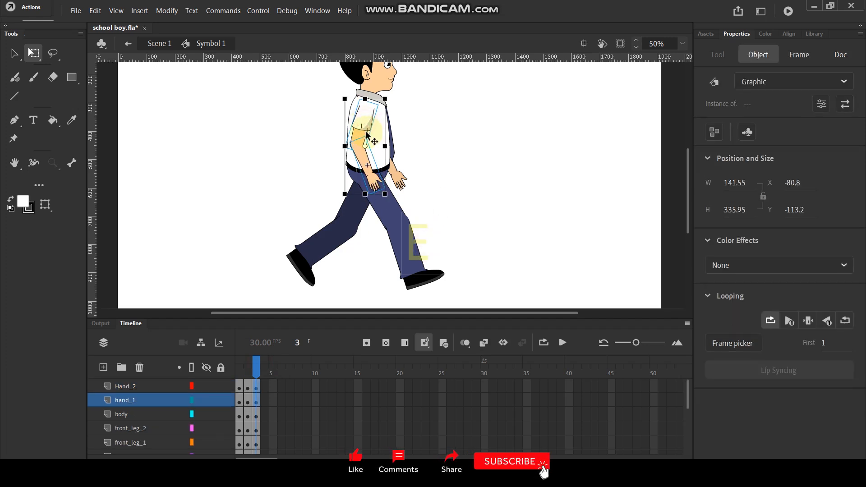
{"action": "left_click_drag", "start_coordinate": [366, 147], "coordinate": [365, 108]}
{"action": "left_click_drag", "start_coordinate": [387, 197], "coordinate": [279, 194]}
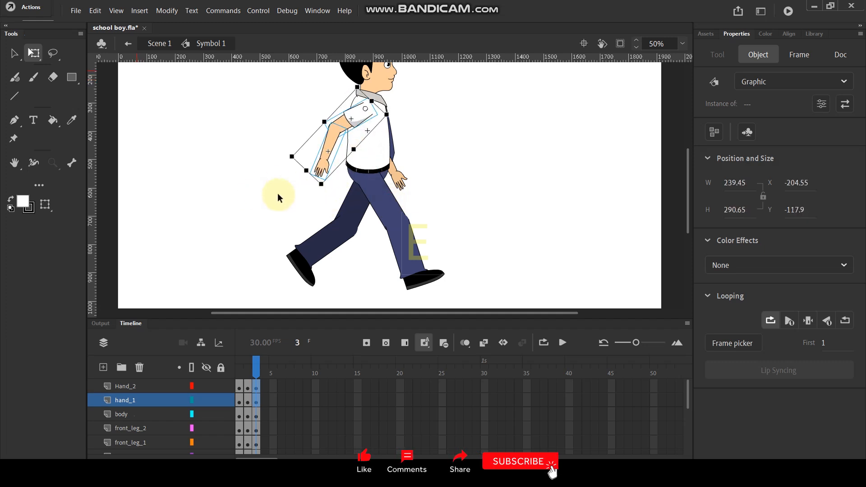
{"action": "left_click", "coordinate": [279, 193]}
- Rotate the back arm's forearm and hand forward and up so they reach ahead of the body on frame 3
{"action": "left_click", "coordinate": [396, 183]}
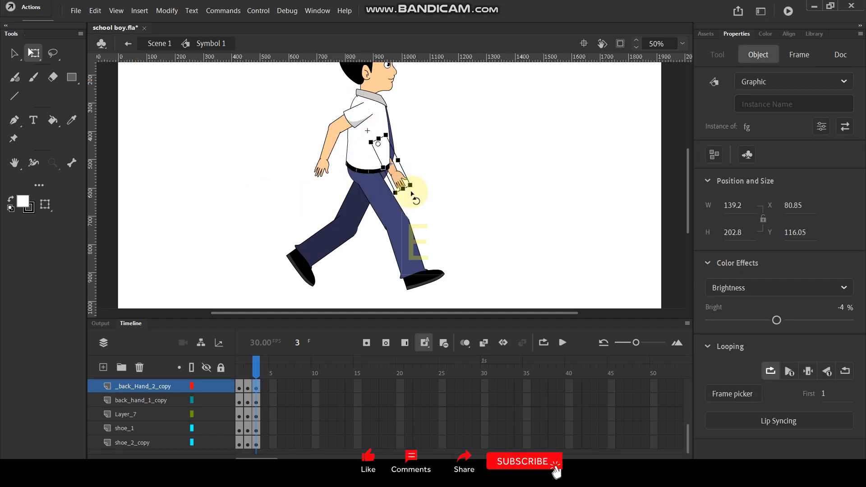
{"action": "left_click_drag", "start_coordinate": [412, 193], "coordinate": [411, 165]}
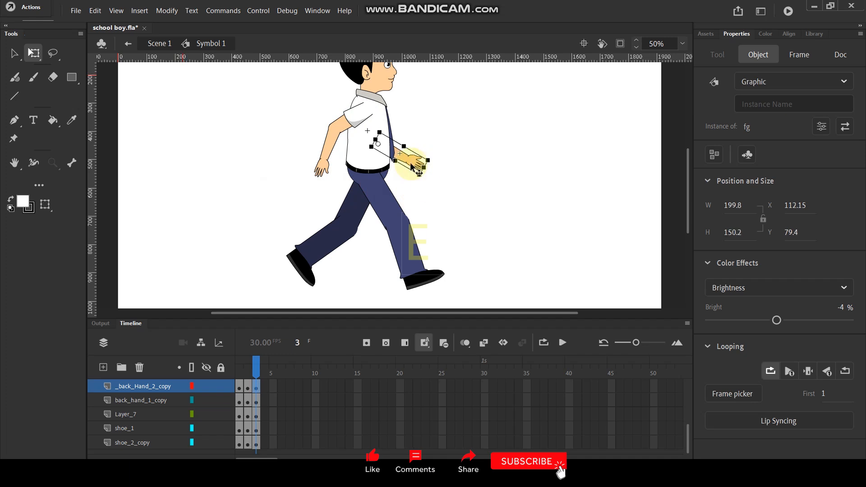
{"action": "key", "text": "Return"}
{"action": "key", "text": "Return"}
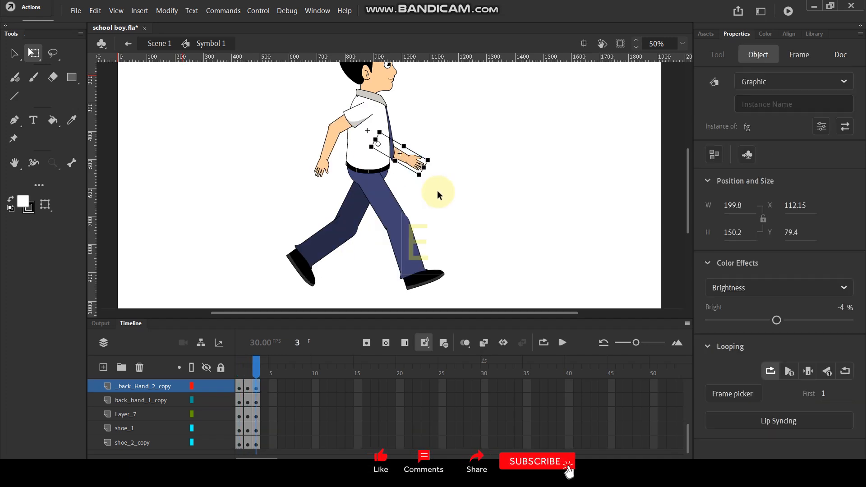
- Insert keyframes at frame 4 on every layer of the character
{"action": "scroll", "coordinate": [266, 383], "scroll_direction": "up", "scroll_amount": 5}
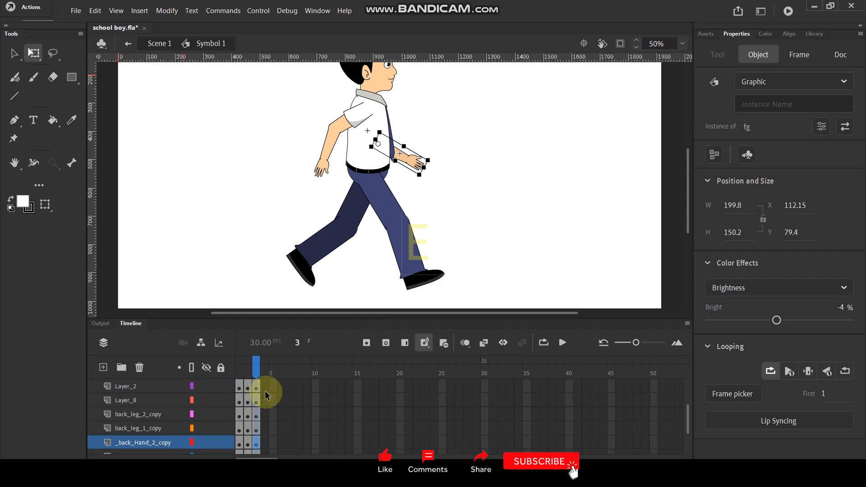
{"action": "left_click_drag", "start_coordinate": [266, 382], "coordinate": [267, 457]}
{"action": "left_click", "coordinate": [231, 257]}
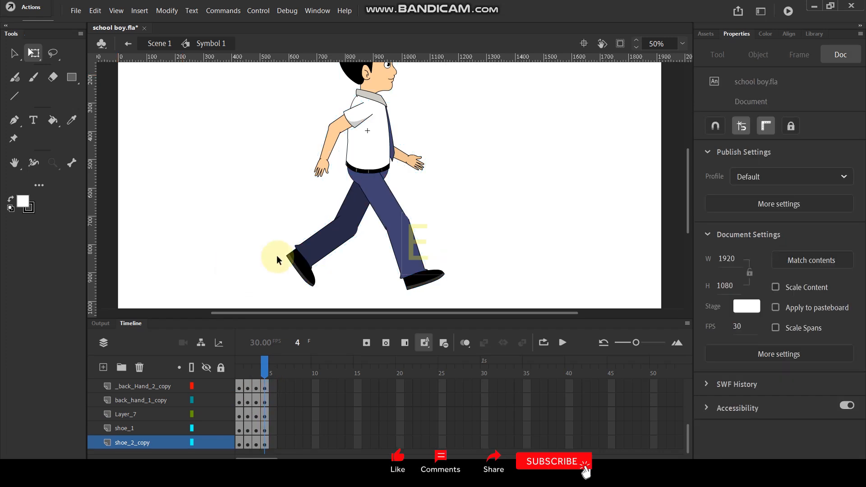
- Rotate the whole front leg, including its shoe, back about the hip so it stands under the body on frame 4
{"action": "left_click", "coordinate": [417, 271]}
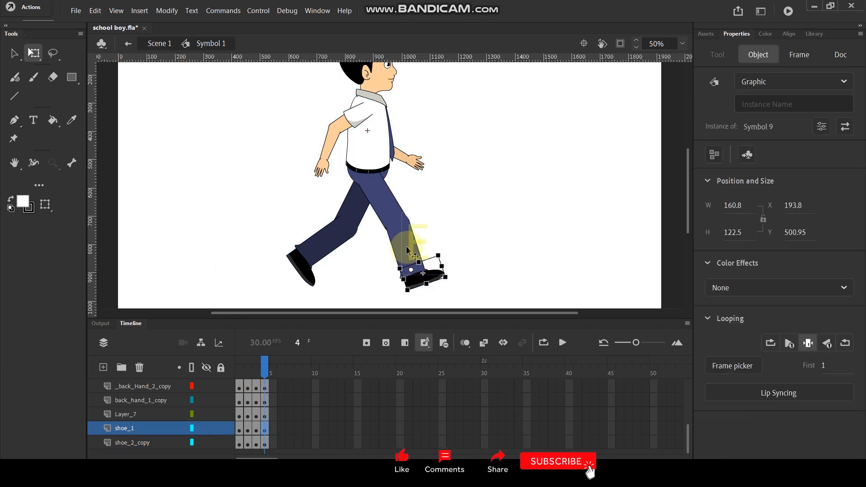
{"action": "left_click", "coordinate": [383, 190]}
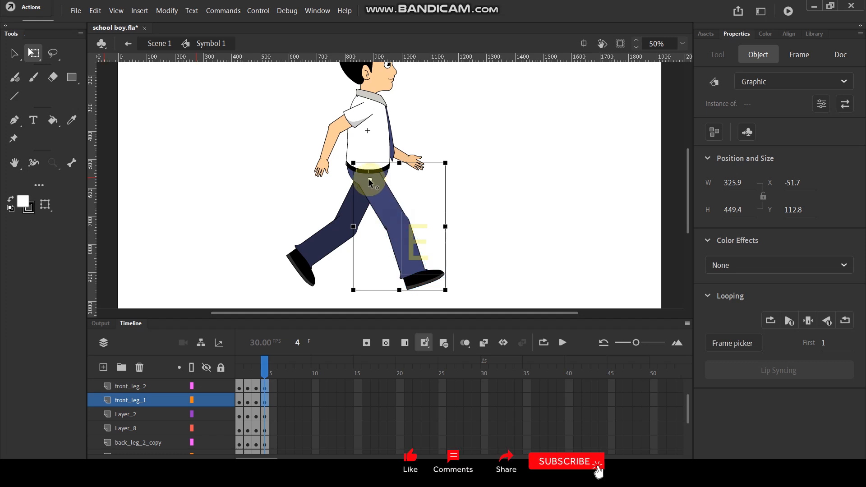
{"action": "left_click_drag", "start_coordinate": [369, 179], "coordinate": [369, 179]}
{"action": "left_click_drag", "start_coordinate": [449, 296], "coordinate": [386, 301]}
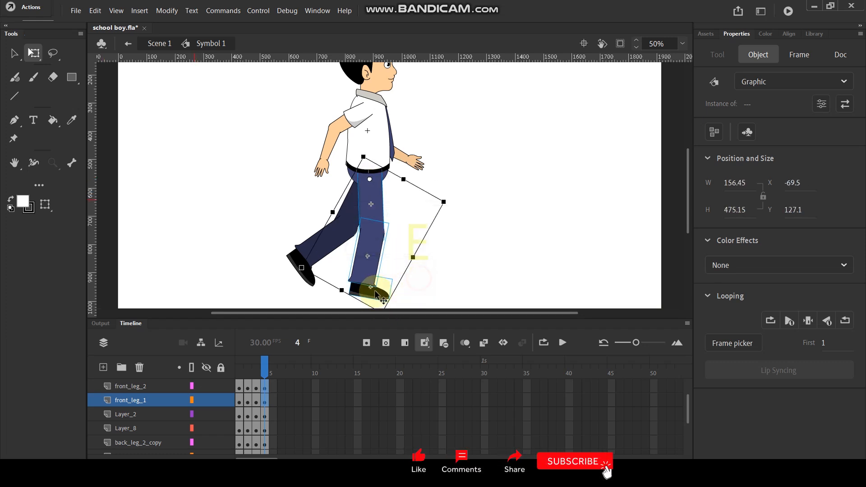
{"action": "left_click", "coordinate": [440, 274]}
- Straighten the front leg by rotating its lower leg and shoe forward about the knee
{"action": "left_click", "coordinate": [373, 298]}
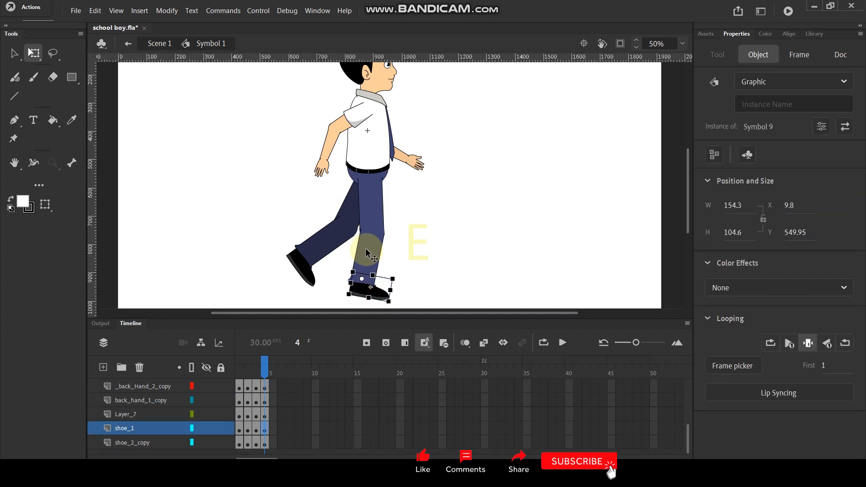
{"action": "left_click", "coordinate": [372, 233]}
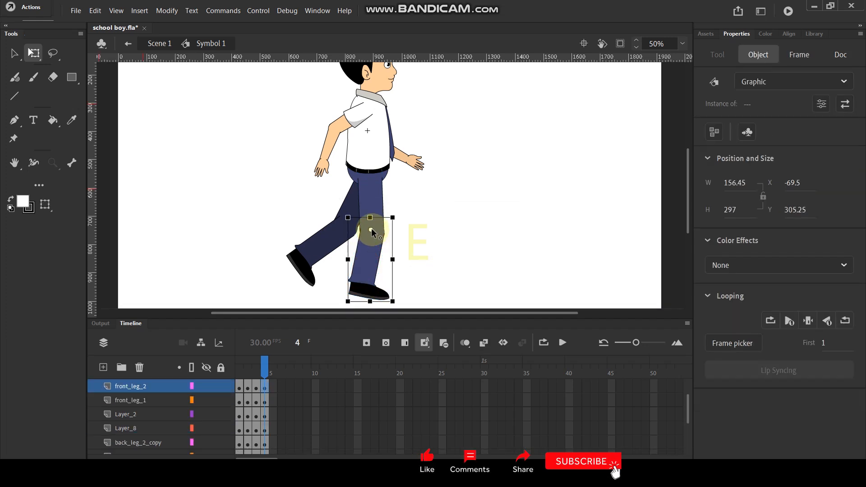
{"action": "left_click_drag", "start_coordinate": [399, 309], "coordinate": [405, 289]}
{"action": "left_click", "coordinate": [441, 276]}
- Rotate the whole back leg, including its shoe, forward about the hip so it comes under the body on frame 4
{"action": "left_click", "coordinate": [297, 266]}
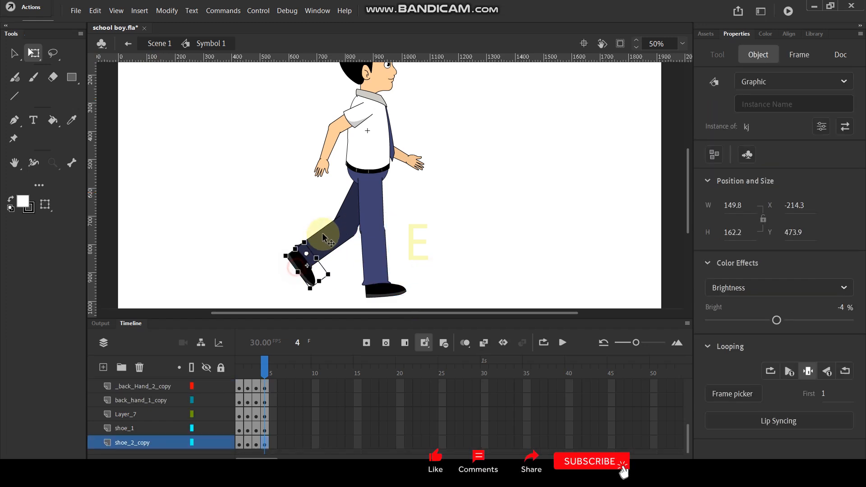
{"action": "left_click", "coordinate": [336, 234], "text": "shift"}
{"action": "left_click", "coordinate": [353, 195], "text": "shift"}
{"action": "left_click_drag", "start_coordinate": [335, 224], "coordinate": [366, 177]}
{"action": "left_click_drag", "start_coordinate": [388, 293], "coordinate": [468, 285]}
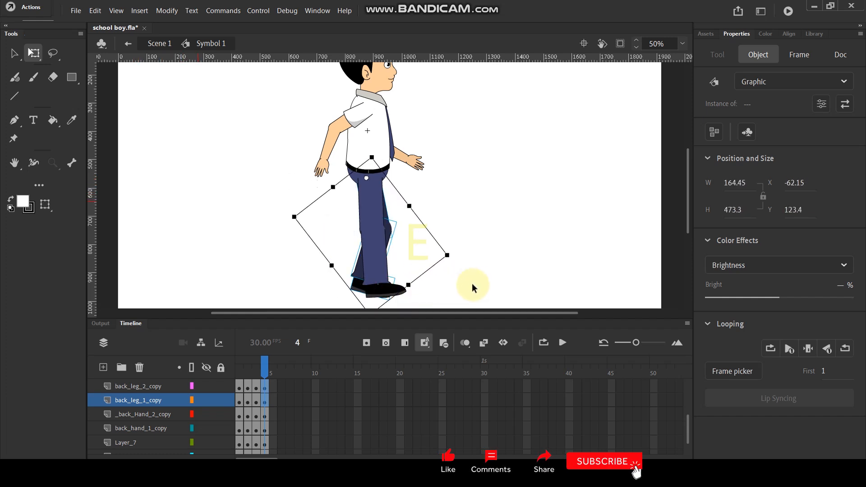
{"action": "left_click", "coordinate": [480, 280]}
- Bend the back leg by rotating its lower leg and shoe backward and up about a pivot placed at the knee
{"action": "left_click", "coordinate": [356, 290]}
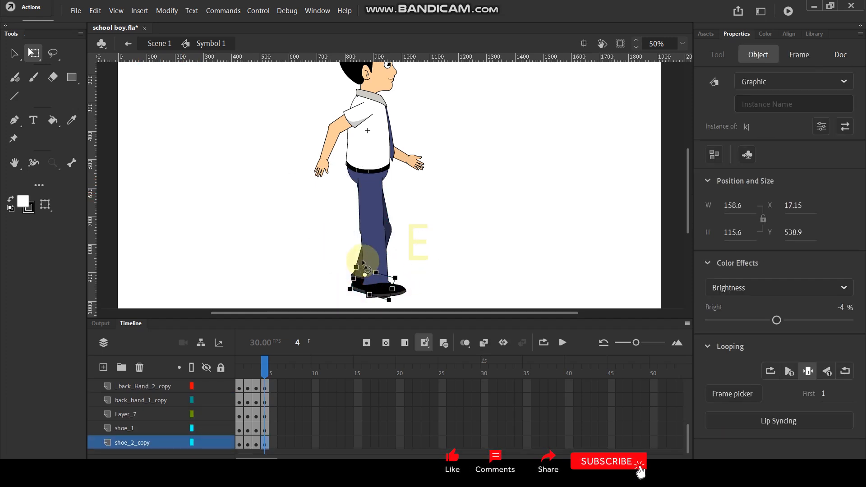
{"action": "scroll", "coordinate": [361, 258], "scroll_direction": "up", "scroll_amount": 3}
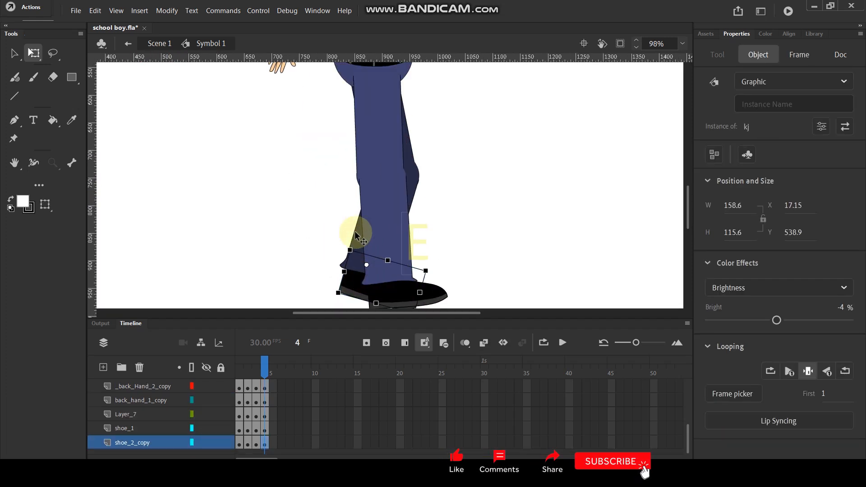
{"action": "left_click", "coordinate": [357, 235]}
{"action": "left_click_drag", "start_coordinate": [384, 227], "coordinate": [388, 189]}
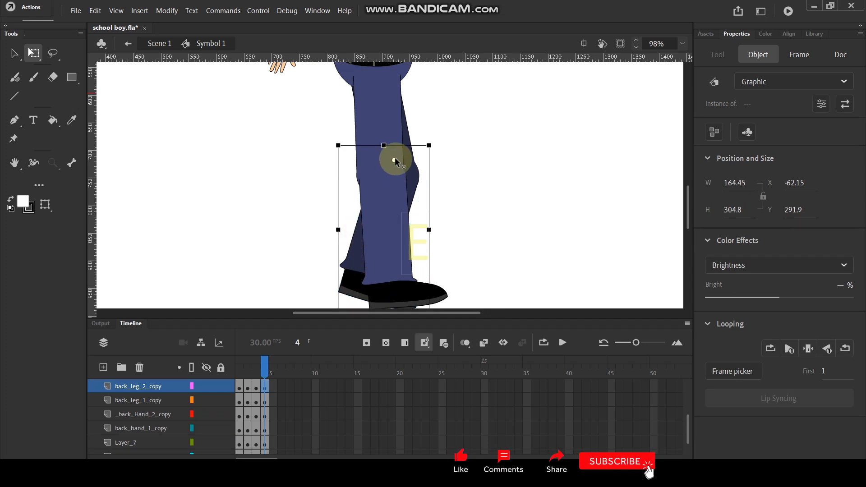
{"action": "left_click_drag", "start_coordinate": [441, 147], "coordinate": [448, 217]}
{"action": "scroll", "coordinate": [455, 181], "scroll_direction": "down", "scroll_amount": 3}
{"action": "left_click", "coordinate": [451, 221]}
{"action": "scroll", "coordinate": [405, 269], "scroll_direction": "up", "scroll_amount": 3}
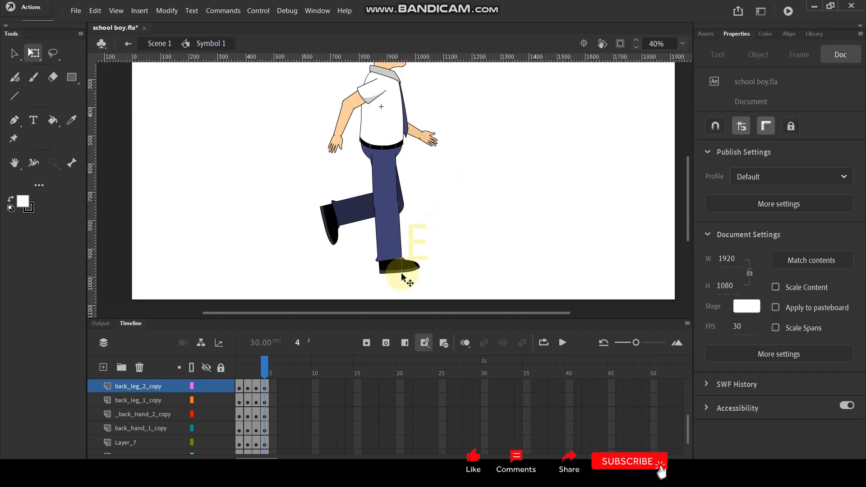
- Fine-tune the front leg's lower part with a slight rotation about the knee and a small nudge forward
{"action": "left_click", "coordinate": [389, 223]}
{"action": "left_click_drag", "start_coordinate": [394, 212], "coordinate": [384, 191]}
{"action": "mouse_move", "coordinate": [434, 276]}
{"action": "left_mouse_down"}
{"action": "mouse_move", "coordinate": [416, 280]}
{"action": "mouse_move", "coordinate": [425, 283]}
{"action": "left_mouse_up"}
{"action": "left_click_drag", "start_coordinate": [387, 216], "coordinate": [384, 216]}
{"action": "key", "text": "Right"}
{"action": "key", "text": "Right"}
{"action": "key", "text": "Right"}
{"action": "left_click", "coordinate": [457, 213]}
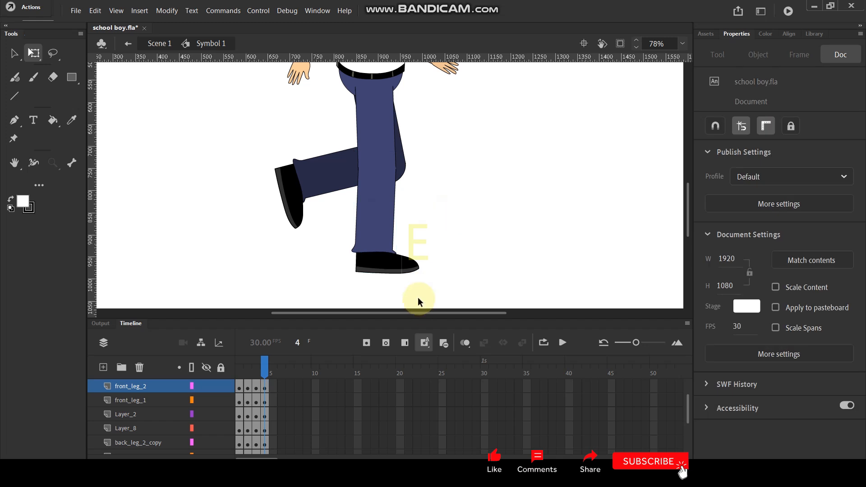
- Rotate the whole front arm forward about the shoulder so it hangs beside the body on frame 4
{"action": "scroll", "coordinate": [429, 200], "scroll_direction": "down", "scroll_amount": 4}
{"action": "scroll", "coordinate": [423, 153], "scroll_direction": "up", "scroll_amount": 2}
{"action": "left_click_drag", "start_coordinate": [429, 164], "coordinate": [435, 221]}
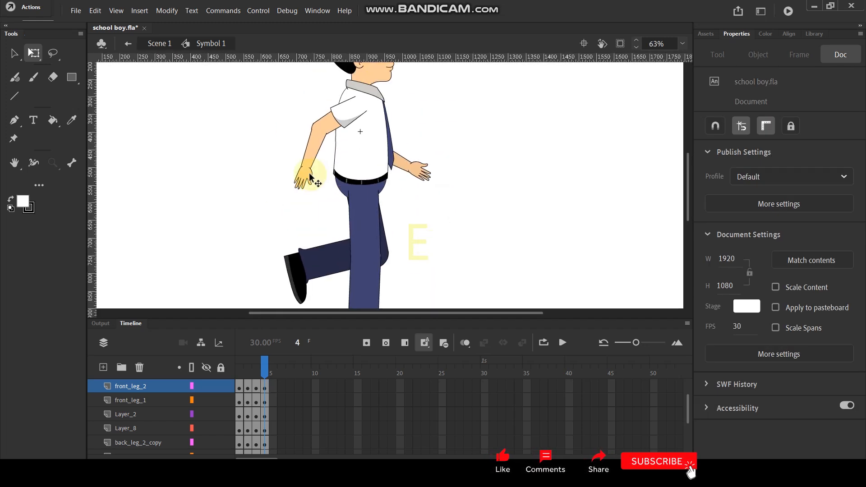
{"action": "left_click", "coordinate": [301, 179]}
{"action": "left_click", "coordinate": [332, 143], "text": "shift"}
{"action": "left_click_drag", "start_coordinate": [332, 142], "coordinate": [356, 105]}
{"action": "left_click_drag", "start_coordinate": [286, 205], "coordinate": [448, 187]}
{"action": "left_click", "coordinate": [446, 186]}
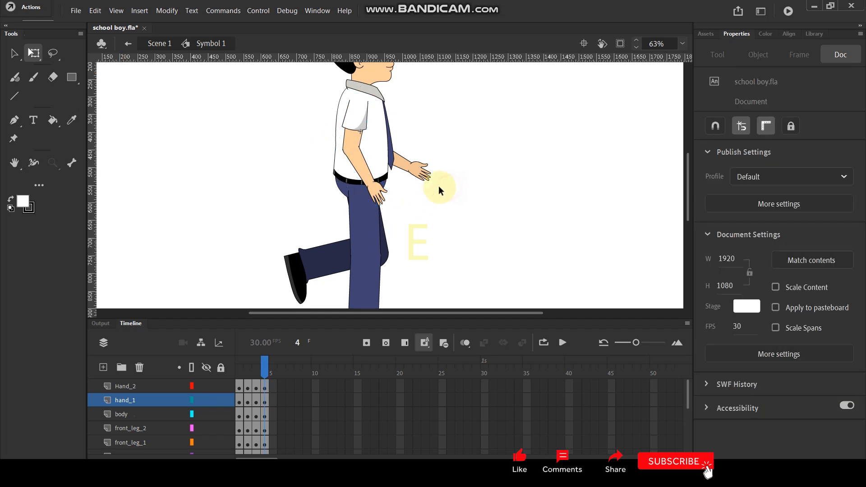
- Rotate the back arm's forearm and hand down so they are hidden behind the body on frame 4
{"action": "left_click", "coordinate": [424, 174]}
{"action": "left_click_drag", "start_coordinate": [440, 171], "coordinate": [368, 221]}
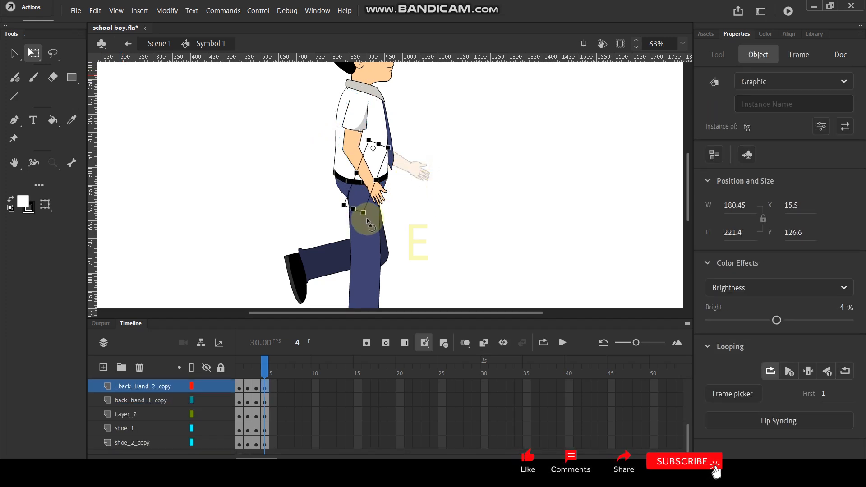
{"action": "left_click", "coordinate": [427, 185]}
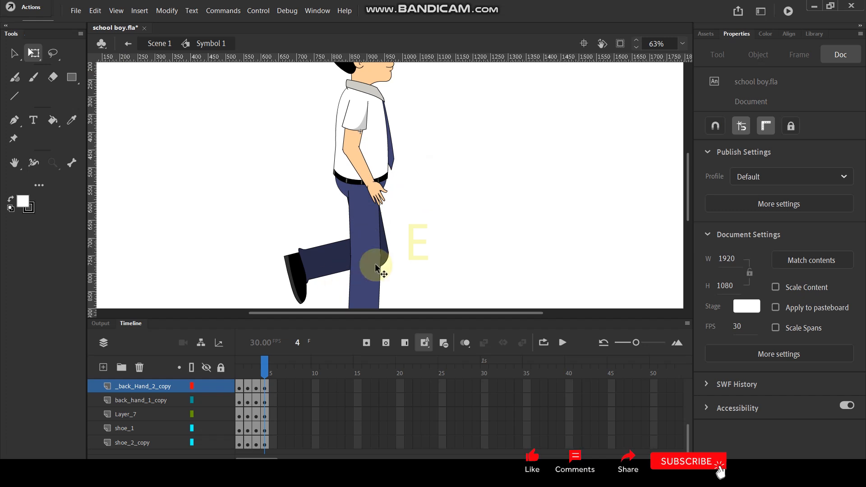
- Copy the frame 1 keyframes of all layers to frame 5 to close the walk cycle, and scrub through the poses
{"action": "mouse_move", "coordinate": [264, 374]}
{"action": "left_mouse_down"}
{"action": "mouse_move", "coordinate": [226, 378]}
{"action": "mouse_move", "coordinate": [261, 370]}
{"action": "left_mouse_up"}
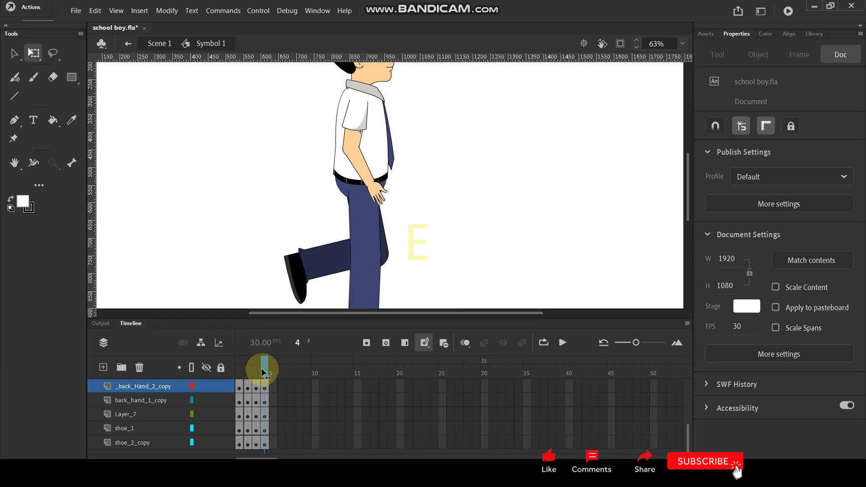
{"action": "scroll", "coordinate": [262, 368], "scroll_direction": "up", "scroll_amount": 5}
{"action": "left_click_drag", "start_coordinate": [260, 367], "coordinate": [238, 374]}
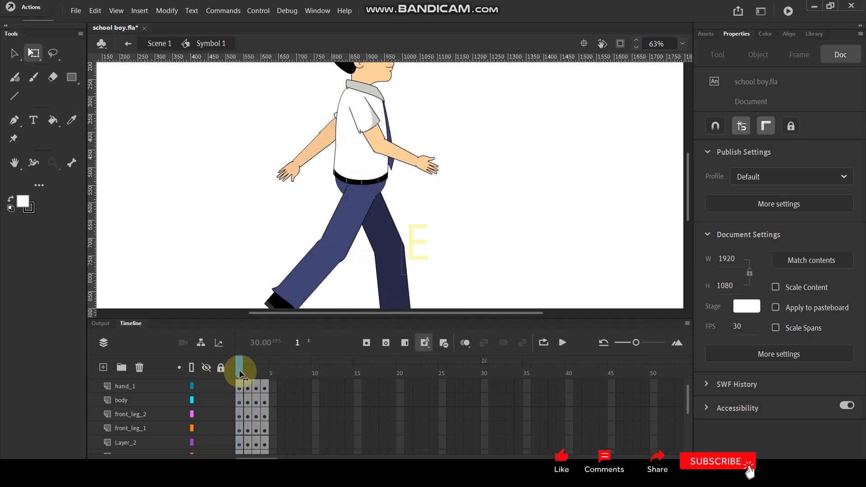
{"action": "left_click_drag", "start_coordinate": [242, 373], "coordinate": [273, 444]}
{"action": "scroll", "coordinate": [235, 393], "scroll_direction": "up", "scroll_amount": 1}
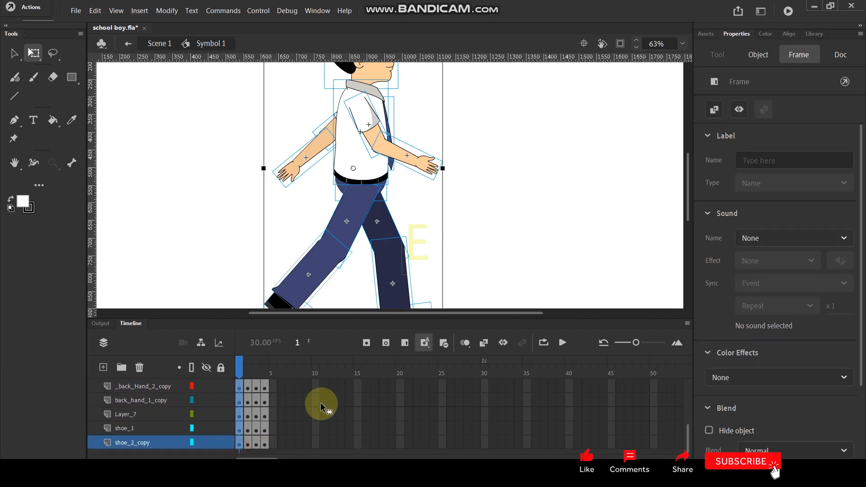
{"action": "left_click", "coordinate": [530, 239]}
{"action": "left_click_drag", "start_coordinate": [272, 368], "coordinate": [229, 374]}
{"action": "left_click", "coordinate": [478, 179]}
{"action": "key", "text": "ctrl+minus"}
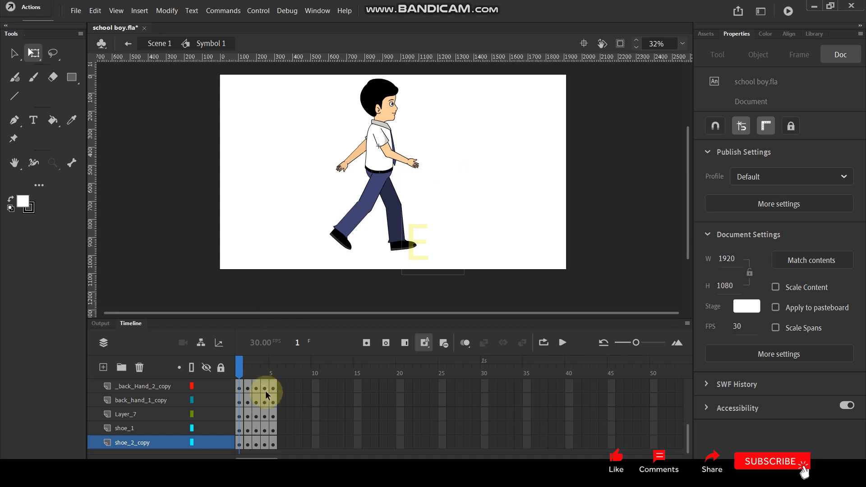
- Extend the first pose by two frames across all layers
{"action": "scroll", "coordinate": [242, 391], "scroll_direction": "up", "scroll_amount": 5}
{"action": "left_click_drag", "start_coordinate": [242, 392], "coordinate": [228, 457]}
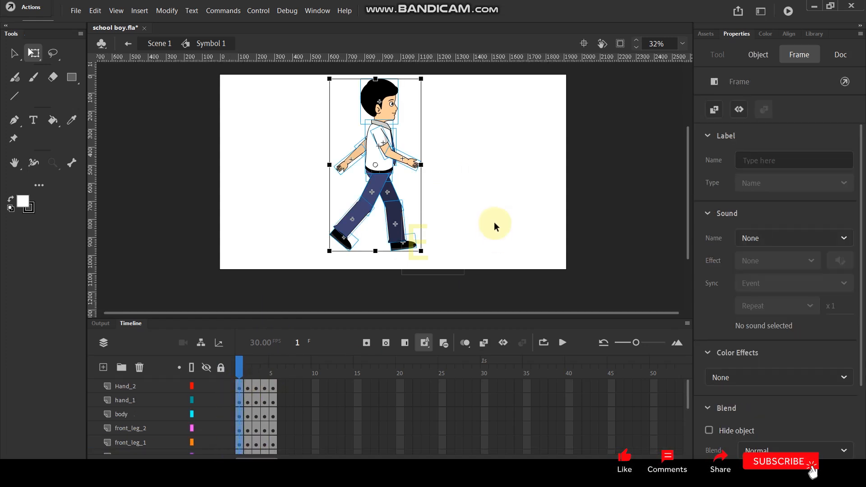
{"action": "key", "text": "F5"}
{"action": "key", "text": "F5"}
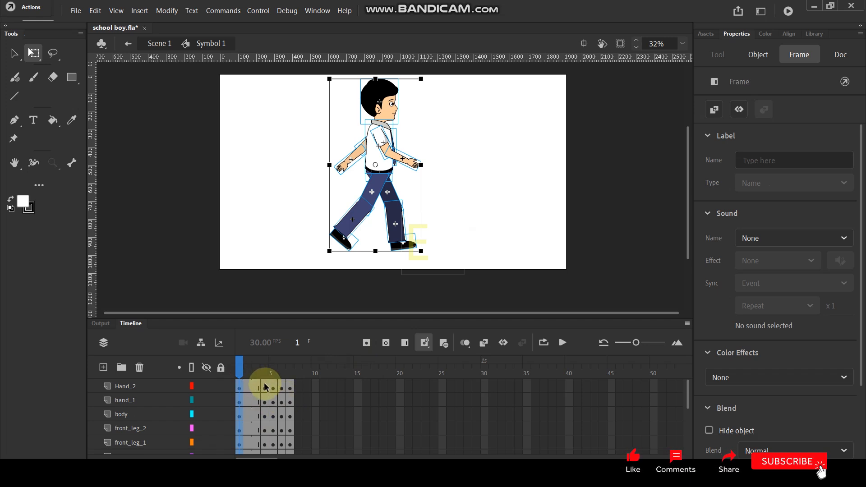
- Extend the second and third walk poses by two frames each across all layers
{"action": "left_click_drag", "start_coordinate": [265, 387], "coordinate": [264, 467]}
{"action": "key", "text": "F5"}
{"action": "key", "text": "F5"}
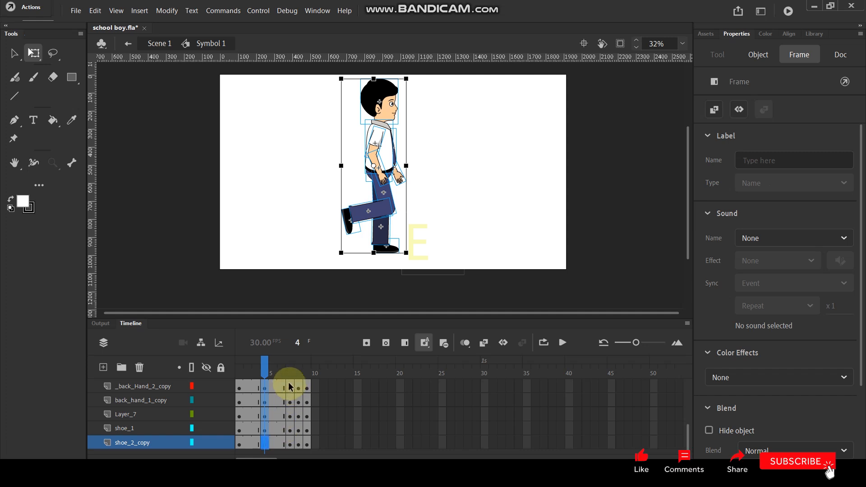
{"action": "scroll", "coordinate": [290, 389], "scroll_direction": "up", "scroll_amount": 5}
{"action": "left_click_drag", "start_coordinate": [291, 391], "coordinate": [289, 458]}
{"action": "key", "text": "F5"}
{"action": "key", "text": "F5"}
- Extend the fourth and fifth walk poses by two frames each across all layers
{"action": "left_click_drag", "start_coordinate": [315, 387], "coordinate": [324, 434]}
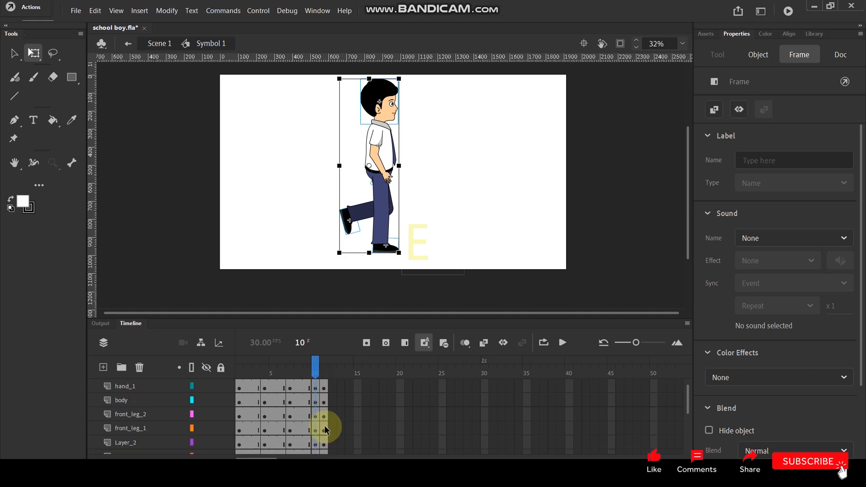
{"action": "left_click_drag", "start_coordinate": [317, 387], "coordinate": [315, 456]}
{"action": "key", "text": "F5"}
{"action": "key", "text": "F5"}
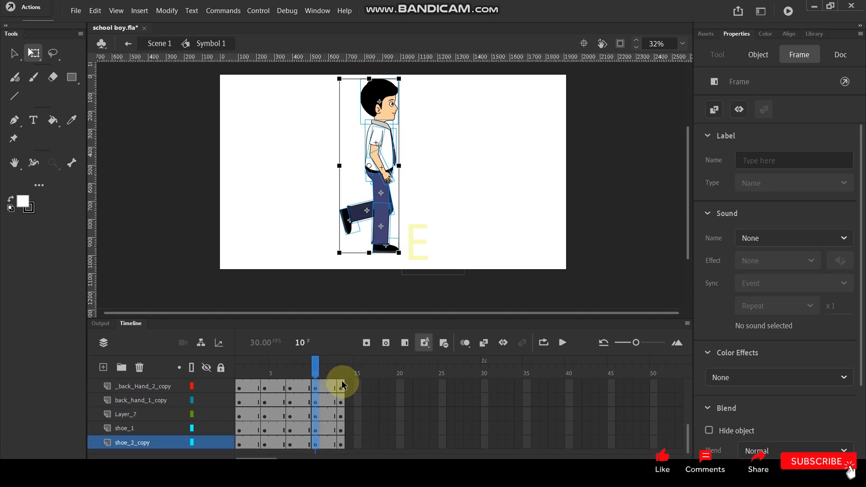
{"action": "scroll", "coordinate": [344, 398], "scroll_direction": "up", "scroll_amount": 5}
{"action": "left_click_drag", "start_coordinate": [339, 384], "coordinate": [342, 457]}
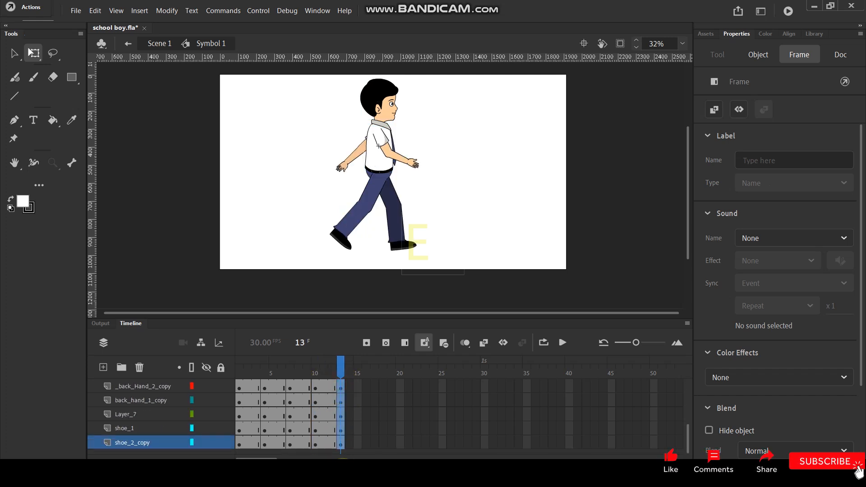
{"action": "key", "text": "F5"}
{"action": "key", "text": "F5"}
- Deselect everything and play the spaced-out walk cycle several times inside the symbol
{"action": "left_click", "coordinate": [526, 191]}
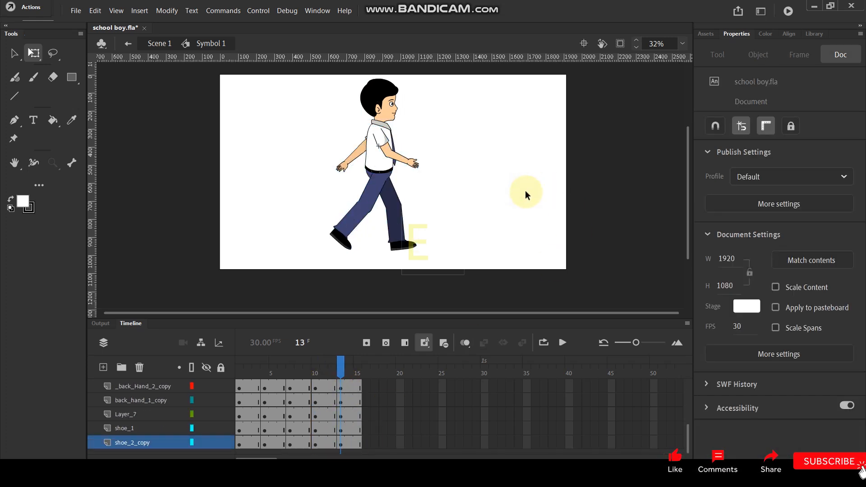
{"action": "key", "text": "Return"}
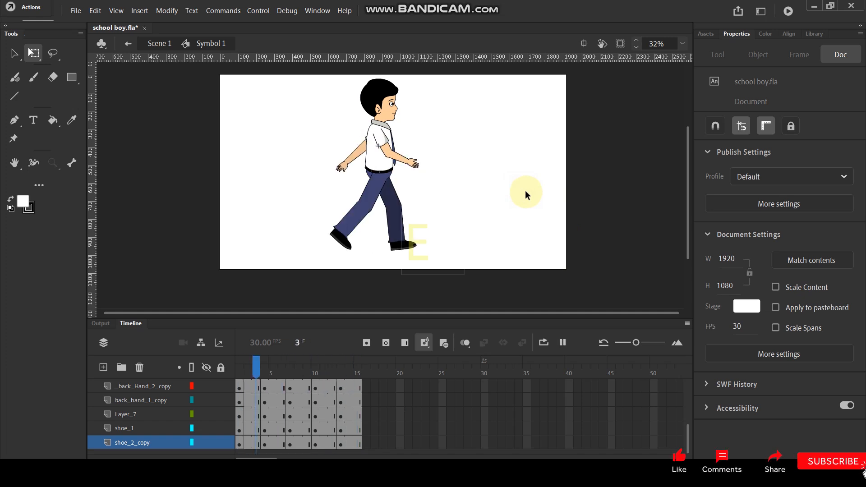
{"action": "key", "text": "Return"}
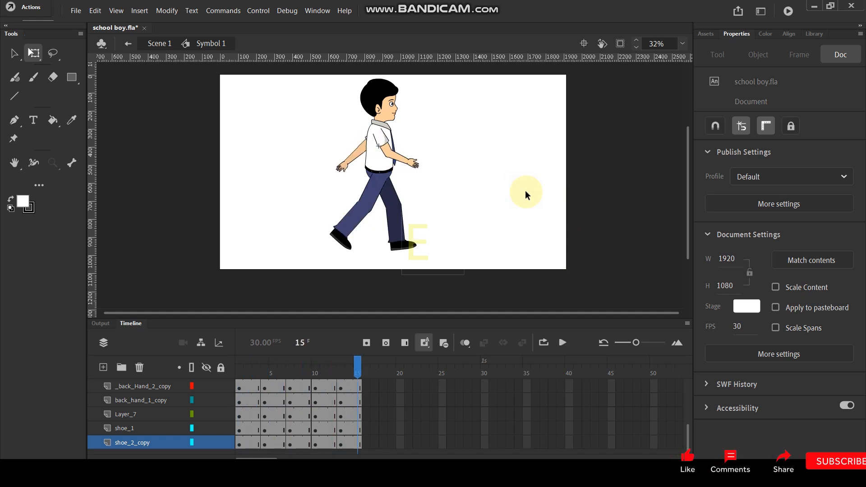
{"action": "key", "text": "Return"}
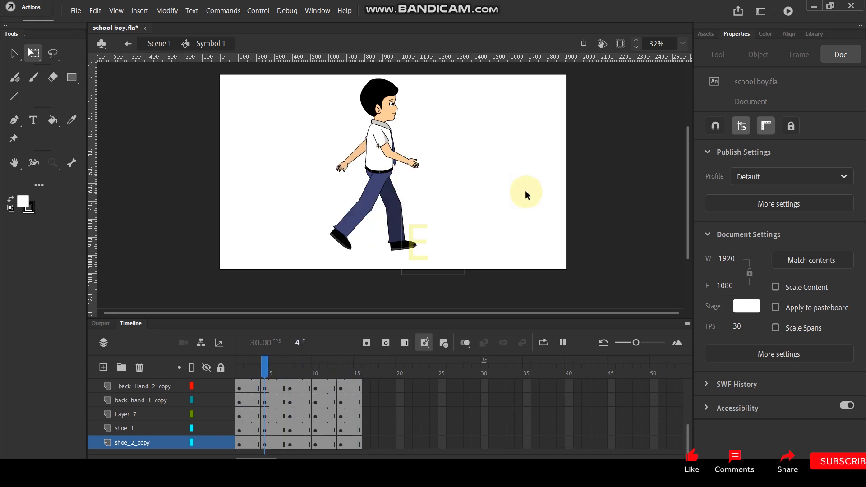
{"action": "key", "text": "Return"}
{"action": "key", "text": "Return"}
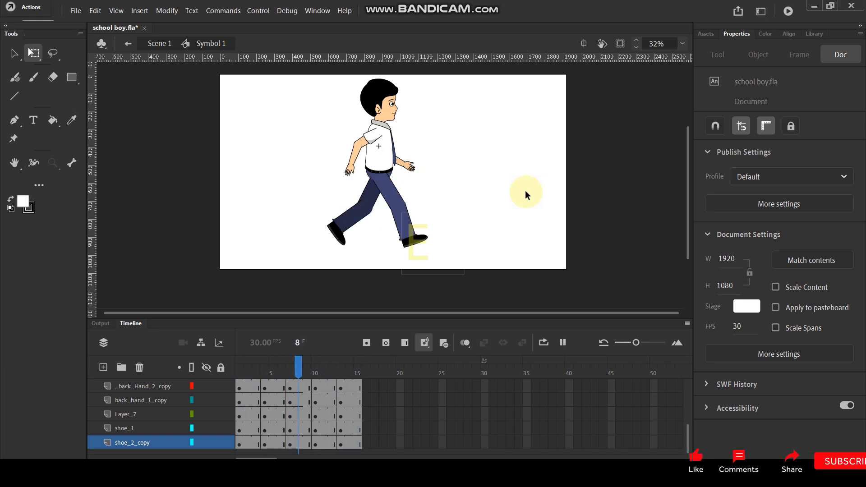
- Return to Scene 1, extend the boy's layer to frame 30, and play the animation on the main timeline
{"action": "double_click", "coordinate": [482, 210]}
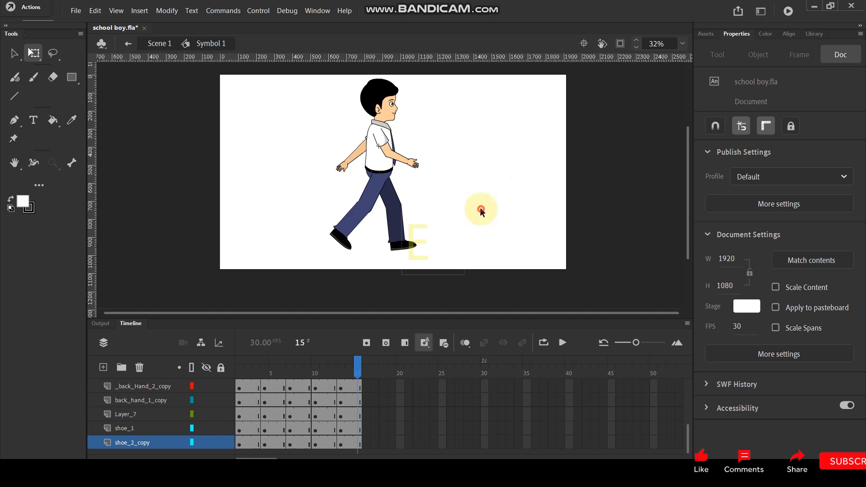
{"action": "left_click", "coordinate": [486, 388]}
{"action": "key", "text": "F5"}
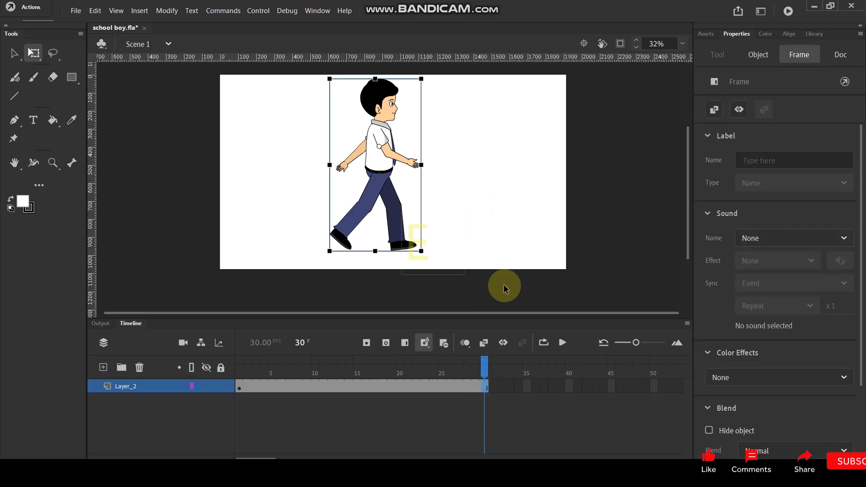
{"action": "key", "text": "Return"}
{"action": "key", "text": "Return"}
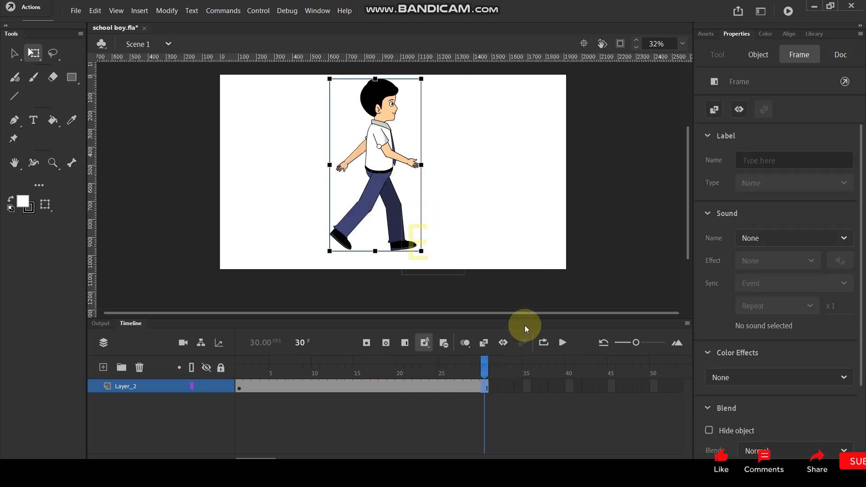
{"action": "key", "text": "ctrl+z"}
- Reopen the boy's walk symbol for editing and scrub the timeline back to frame 1
{"action": "double_click", "coordinate": [367, 195]}
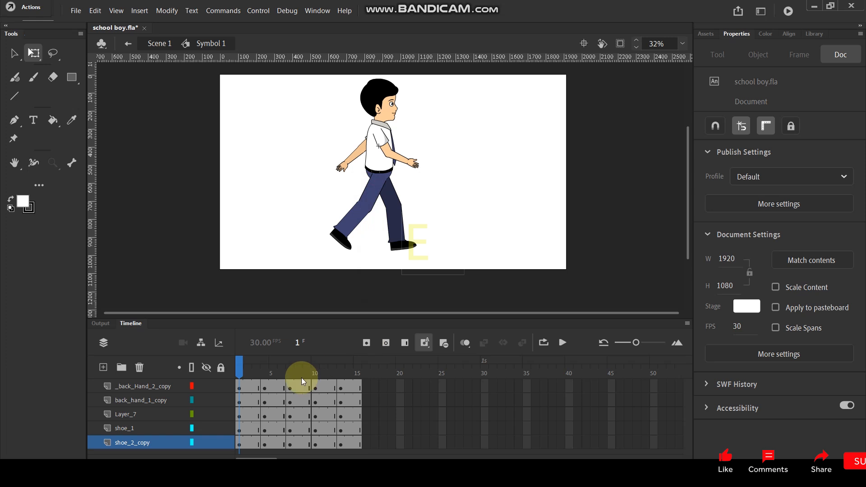
{"action": "scroll", "coordinate": [252, 401], "scroll_direction": "up", "scroll_amount": 5}
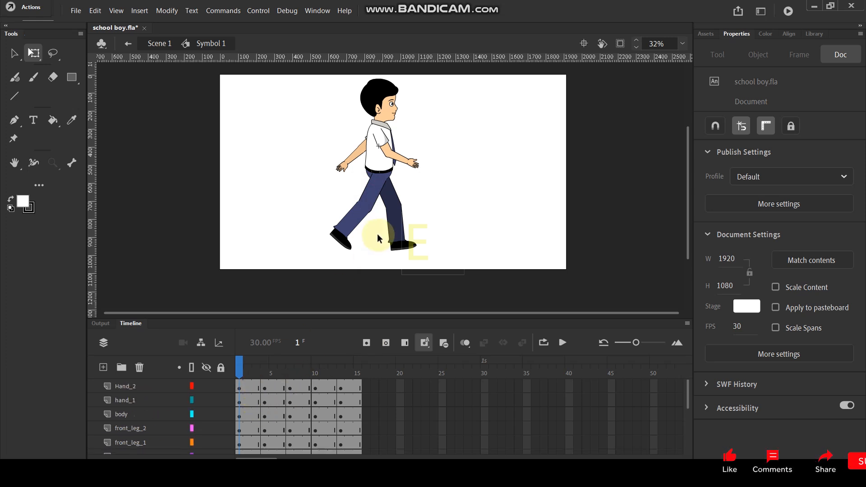
{"action": "left_click", "coordinate": [264, 372]}
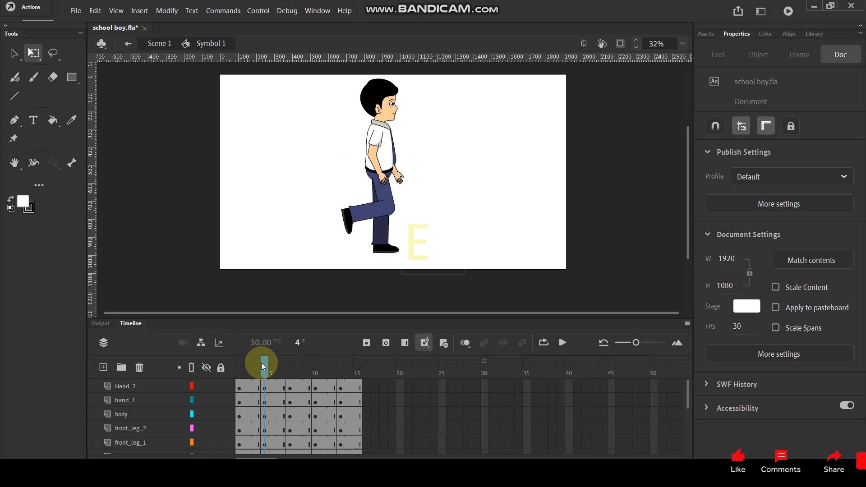
{"action": "left_click_drag", "start_coordinate": [264, 366], "coordinate": [198, 366]}
{"action": "scroll", "coordinate": [351, 141], "scroll_direction": "down", "scroll_amount": 1}
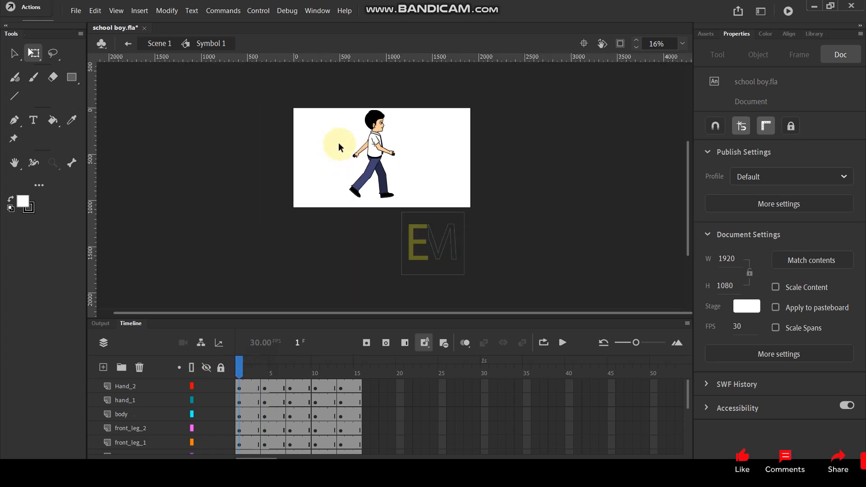
{"action": "scroll", "coordinate": [242, 384], "scroll_direction": "down", "scroll_amount": 2}
{"action": "left_click_drag", "start_coordinate": [239, 386], "coordinate": [239, 451]}
{"action": "left_click_drag", "start_coordinate": [397, 155], "coordinate": [337, 161]}
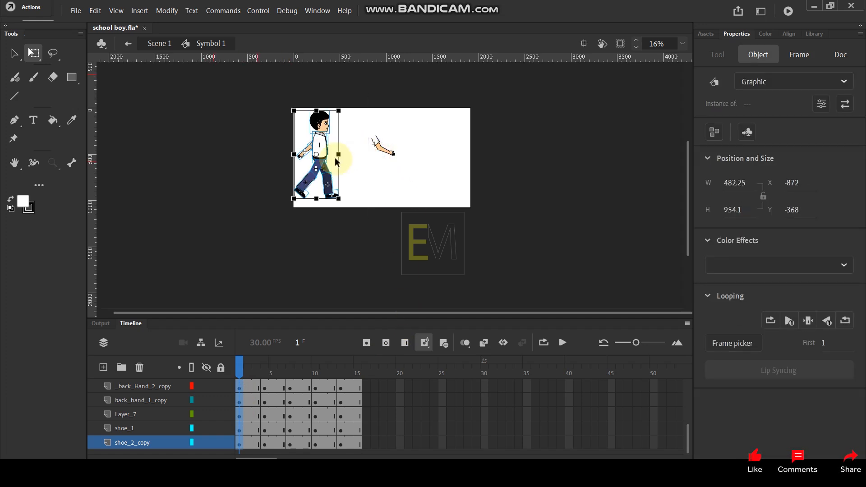
{"action": "key", "text": "ctrl+z"}
- Move the boy on frame 1, with all layers selected, to the stage's left side at about X -823, Y -356
{"action": "scroll", "coordinate": [247, 407], "scroll_direction": "up", "scroll_amount": 3}
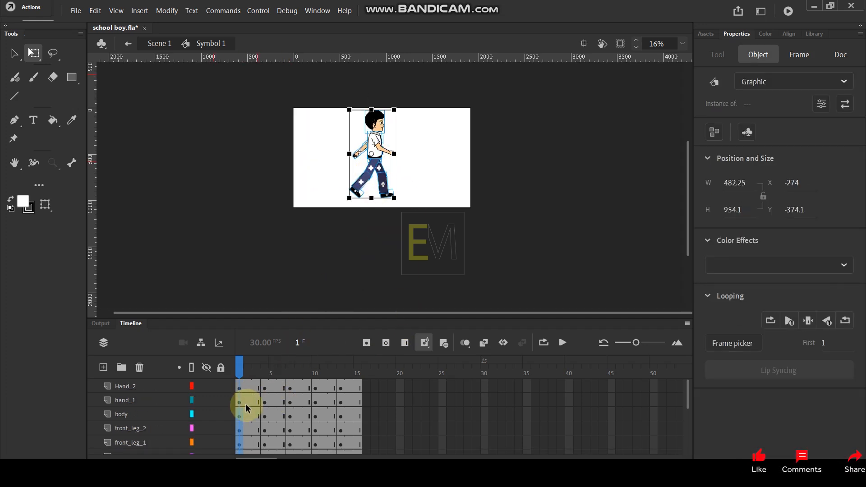
{"action": "left_click", "coordinate": [239, 389]}
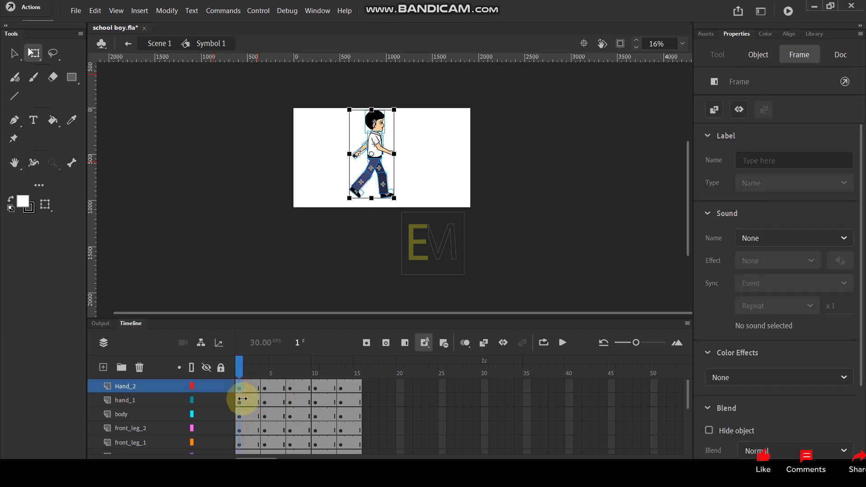
{"action": "left_click", "coordinate": [257, 386]}
{"action": "left_click_drag", "start_coordinate": [239, 386], "coordinate": [239, 447]}
{"action": "left_click_drag", "start_coordinate": [380, 159], "coordinate": [328, 158]}
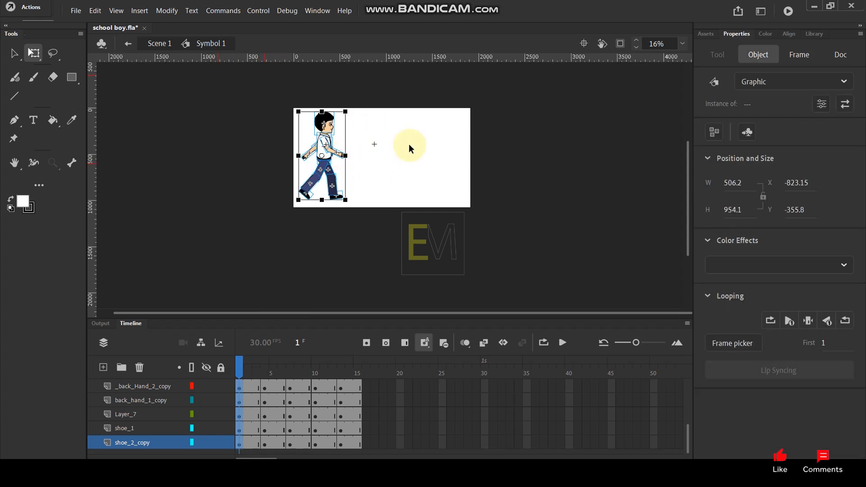
{"action": "left_click", "coordinate": [393, 180]}
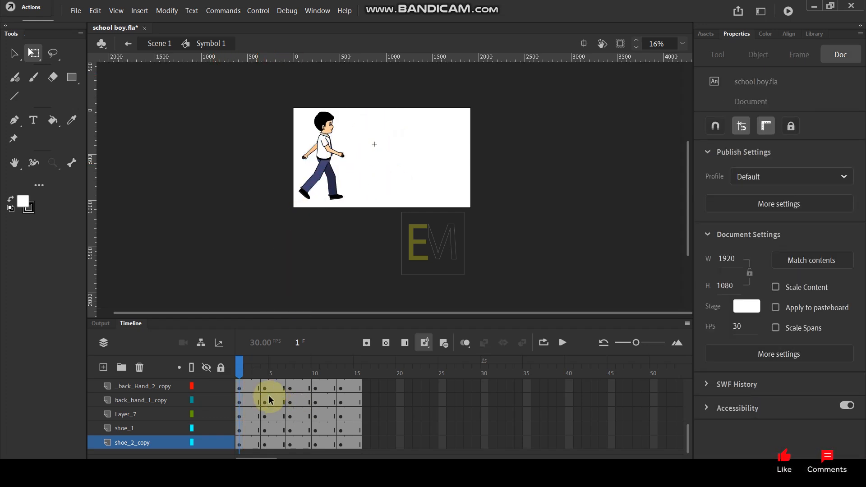
- Turn on onion skinning and move all layers of frame 4 to about X -350, Y -356, just ahead of the frame 1 pose
{"action": "scroll", "coordinate": [256, 383], "scroll_direction": "up", "scroll_amount": 5}
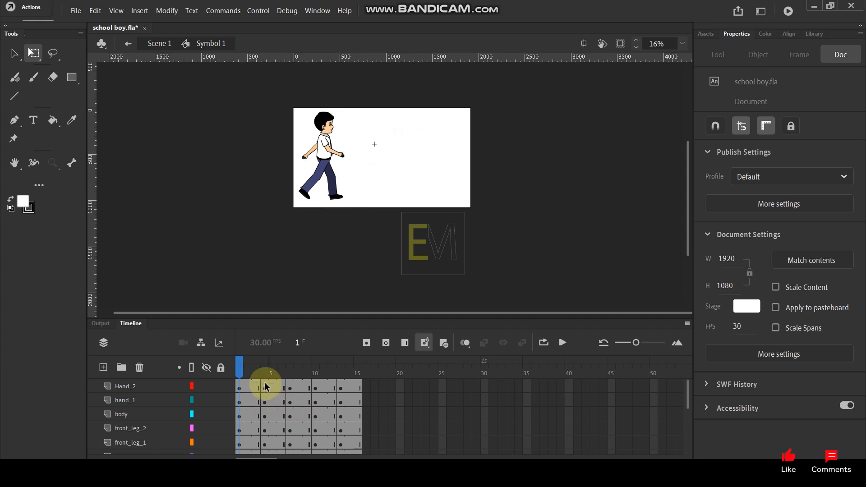
{"action": "left_click", "coordinate": [265, 369]}
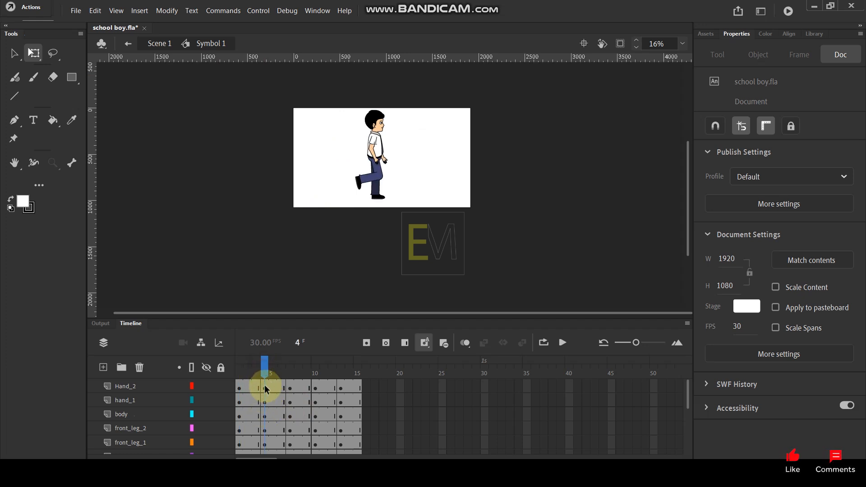
{"action": "mouse_move", "coordinate": [265, 368]}
{"action": "left_mouse_down"}
{"action": "mouse_move", "coordinate": [216, 374]}
{"action": "mouse_move", "coordinate": [264, 372]}
{"action": "left_mouse_up"}
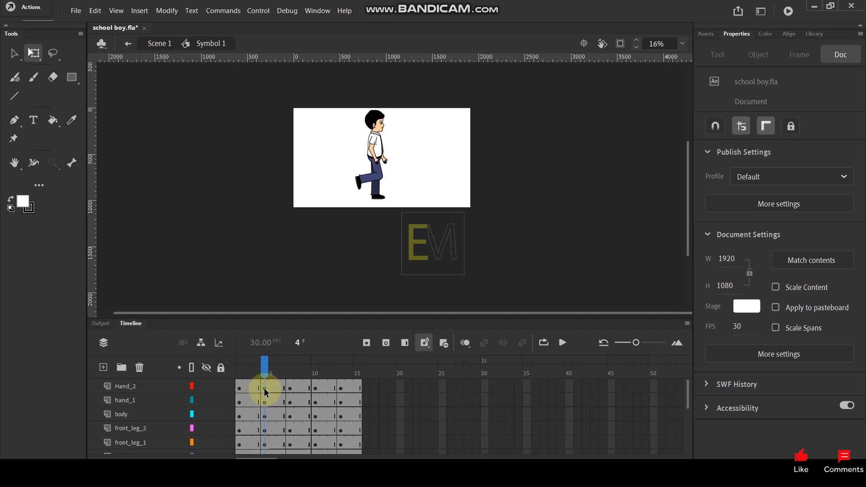
{"action": "left_click_drag", "start_coordinate": [265, 389], "coordinate": [265, 445]}
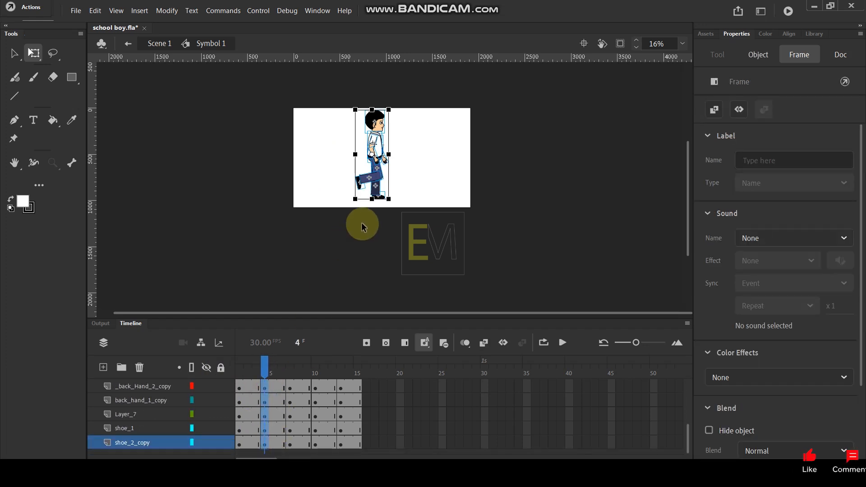
{"action": "left_click_drag", "start_coordinate": [385, 183], "coordinate": [350, 186]}
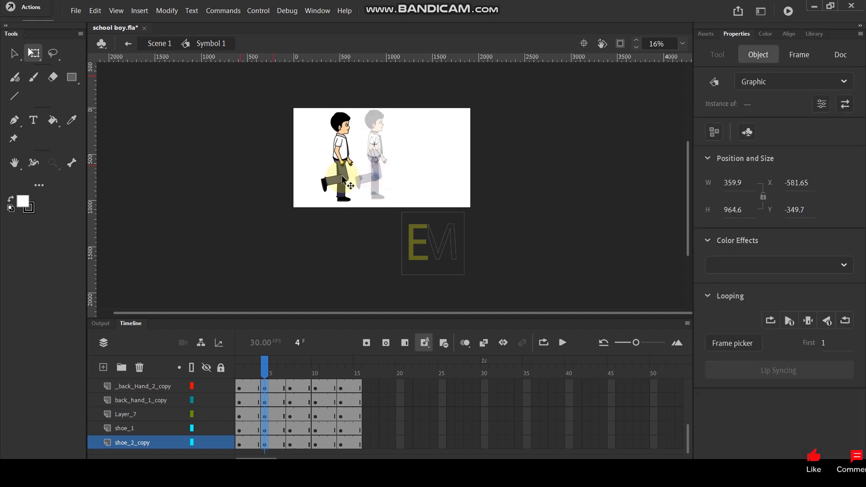
{"action": "left_click", "coordinate": [462, 345]}
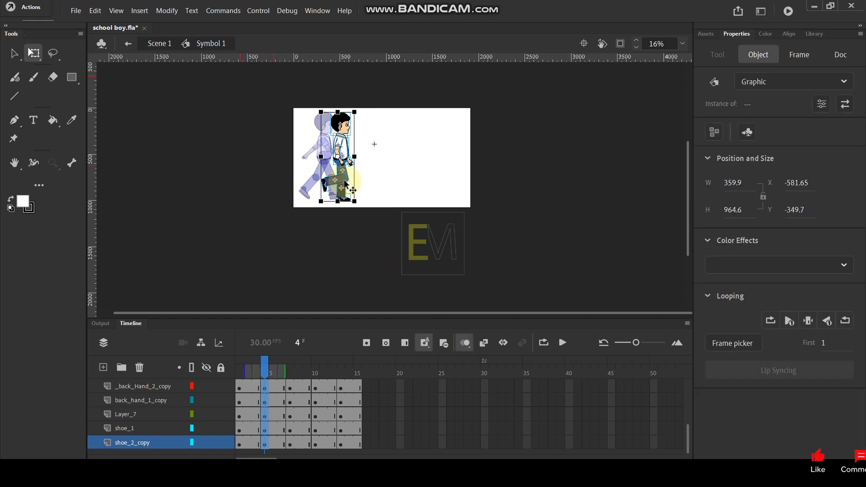
{"action": "left_click_drag", "start_coordinate": [343, 184], "coordinate": [363, 182]}
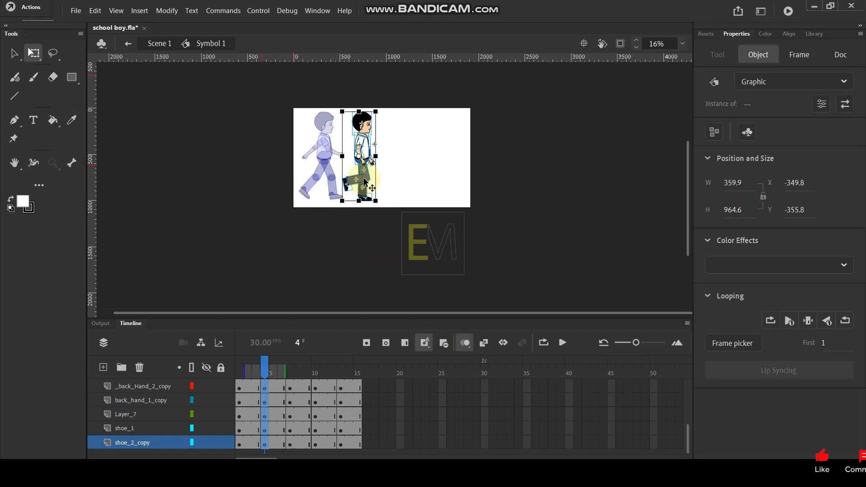
{"action": "left_click", "coordinate": [409, 167]}
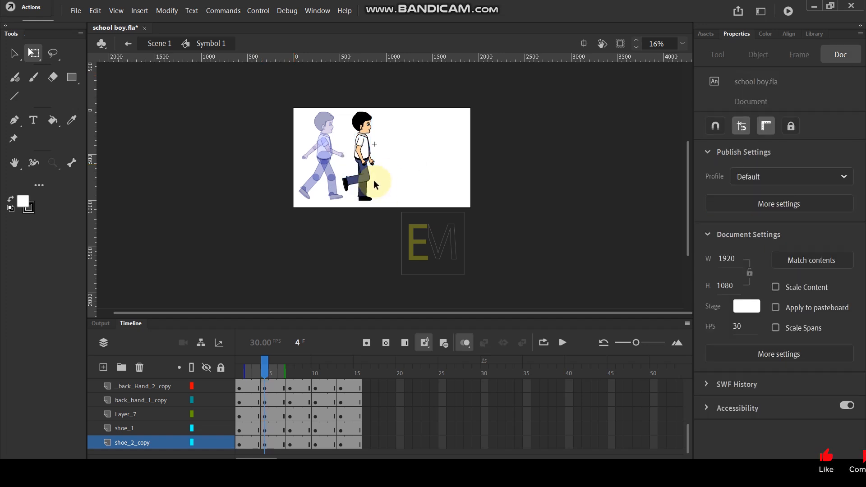
- Extend the onion skin range back to frame 1 and move all layers of frame 7 ahead of the frame 4 pose, at about X 0, Y -329
{"action": "scroll", "coordinate": [370, 162], "scroll_direction": "up", "scroll_amount": 5}
{"action": "scroll", "coordinate": [369, 161], "scroll_direction": "down", "scroll_amount": 1}
{"action": "left_click_drag", "start_coordinate": [399, 152], "coordinate": [379, 175]}
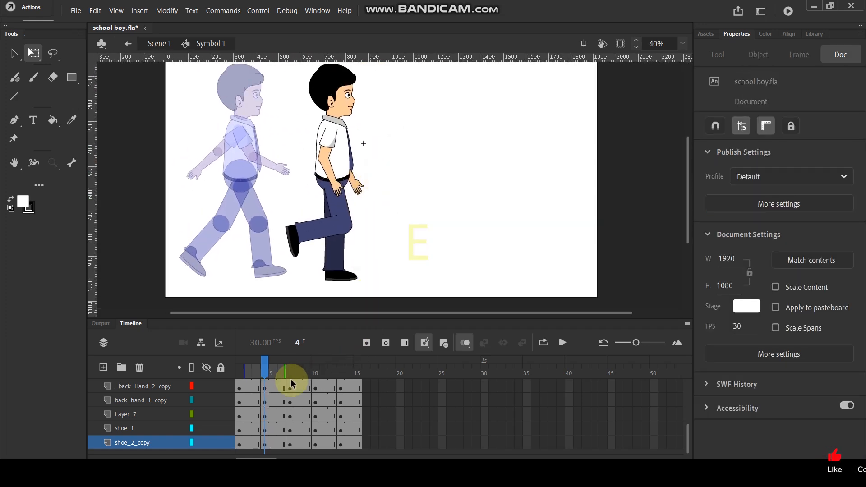
{"action": "scroll", "coordinate": [287, 373], "scroll_direction": "up", "scroll_amount": 5}
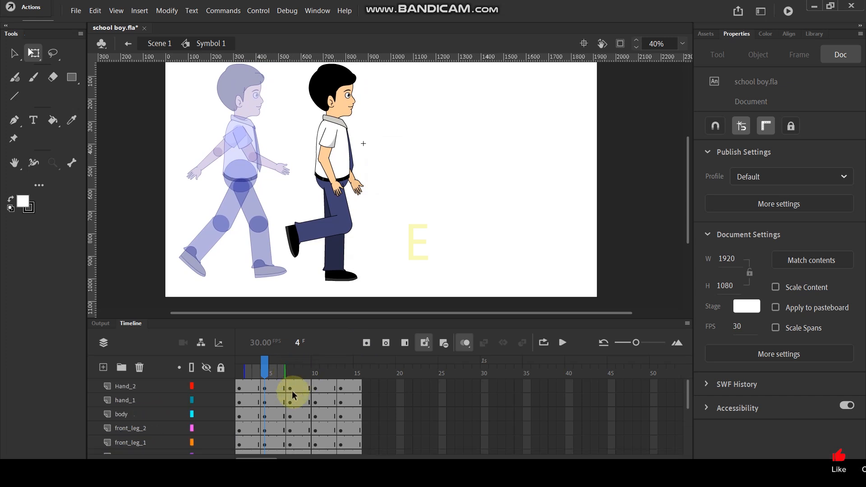
{"action": "left_click_drag", "start_coordinate": [290, 386], "coordinate": [294, 456]}
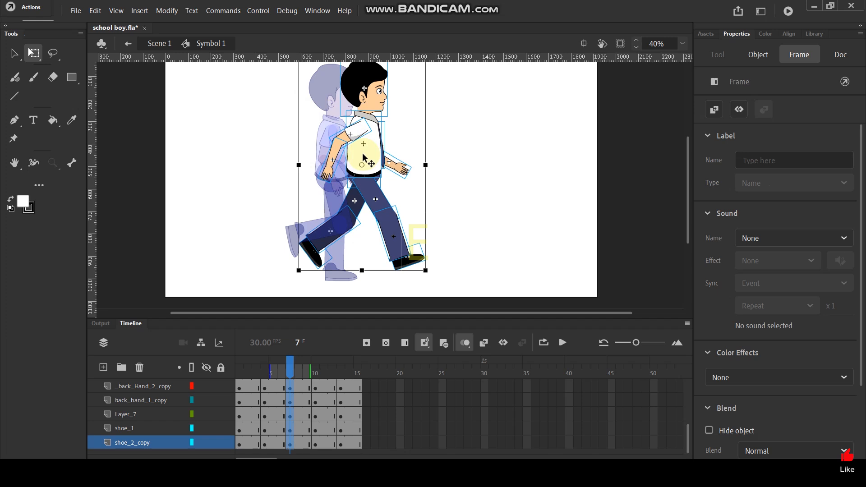
{"action": "left_click_drag", "start_coordinate": [271, 368], "coordinate": [237, 368]}
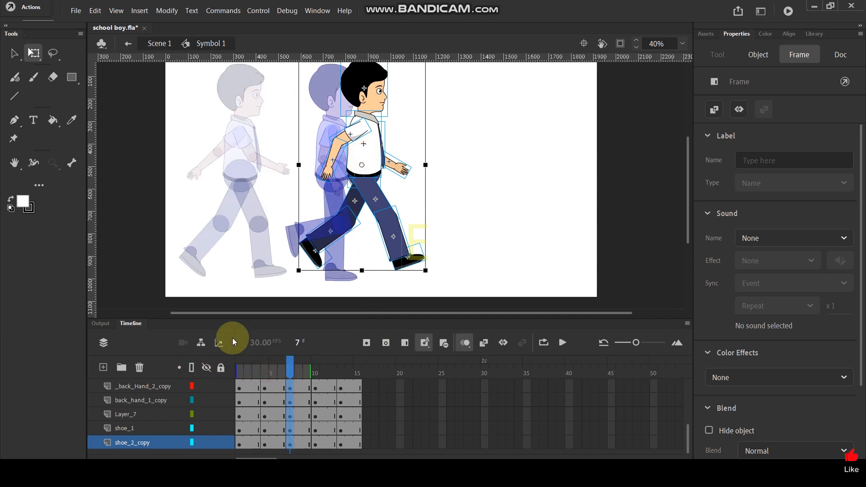
{"action": "left_click_drag", "start_coordinate": [392, 196], "coordinate": [432, 196]}
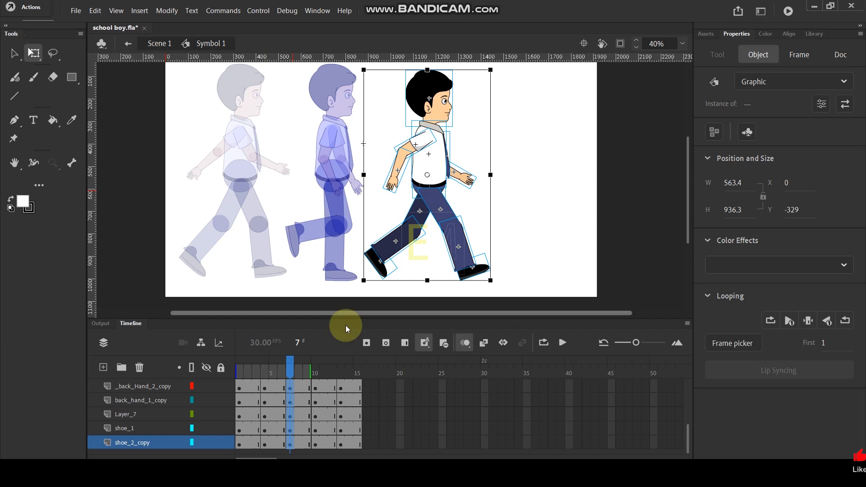
{"action": "left_click", "coordinate": [524, 166]}
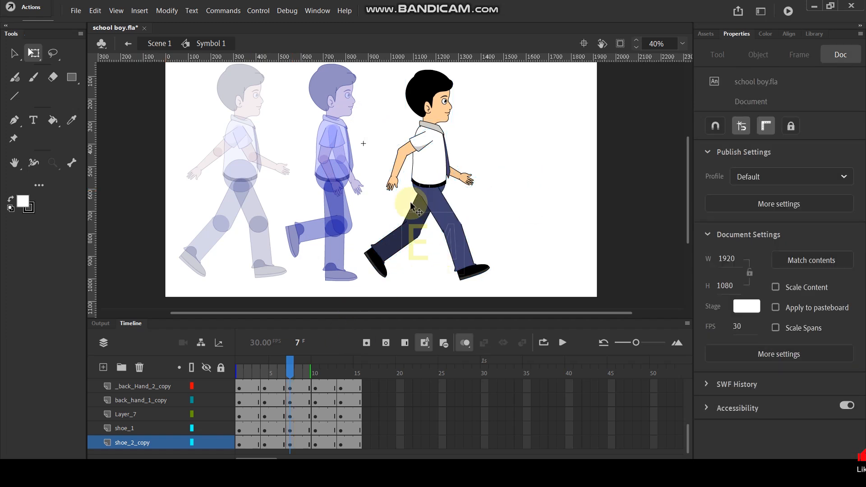
- Move all layers of frame 10 ahead of the frame 7 pose, at about X 576, Y -354
{"action": "scroll", "coordinate": [388, 113], "scroll_direction": "down", "scroll_amount": 2}
{"action": "scroll", "coordinate": [392, 113], "scroll_direction": "up", "scroll_amount": 1}
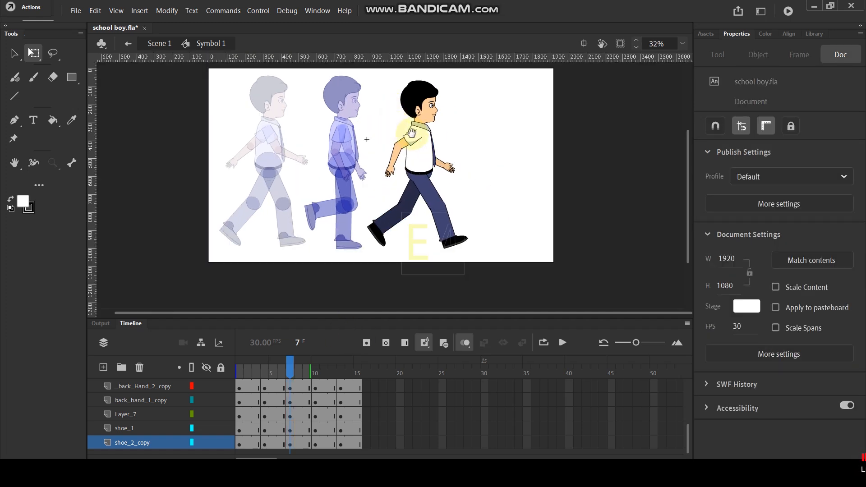
{"action": "left_click_drag", "start_coordinate": [410, 131], "coordinate": [411, 148]}
{"action": "scroll", "coordinate": [422, 164], "scroll_direction": "up", "scroll_amount": 1}
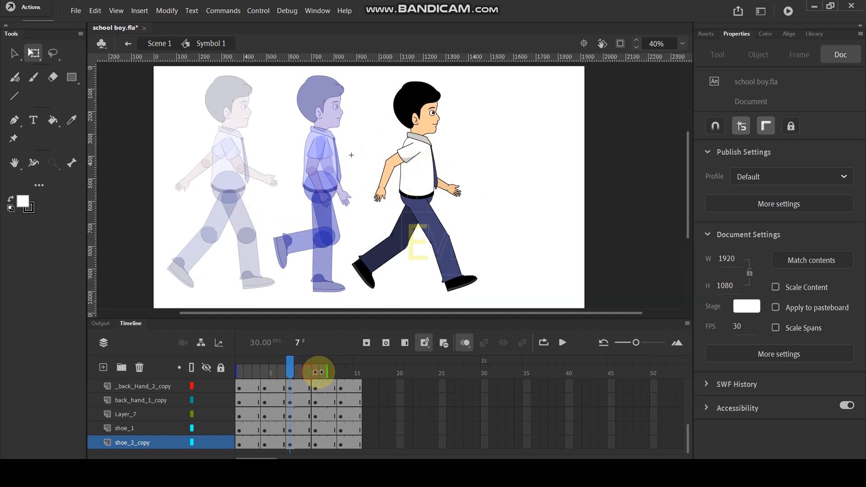
{"action": "left_click_drag", "start_coordinate": [310, 371], "coordinate": [321, 376]}
{"action": "scroll", "coordinate": [319, 389], "scroll_direction": "up", "scroll_amount": 5}
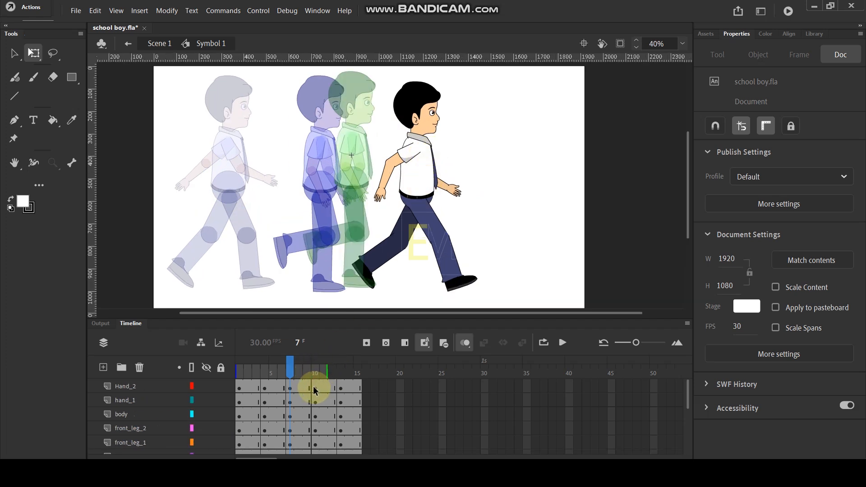
{"action": "left_click", "coordinate": [315, 387]}
{"action": "scroll", "coordinate": [315, 433], "scroll_direction": "down", "scroll_amount": 5}
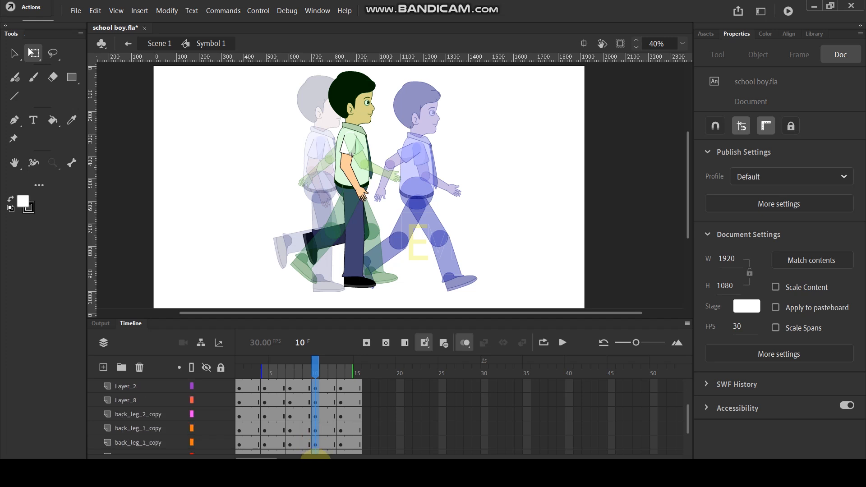
{"action": "left_click_drag", "start_coordinate": [316, 464], "coordinate": [316, 461]}
{"action": "left_click_drag", "start_coordinate": [350, 202], "coordinate": [527, 206]}
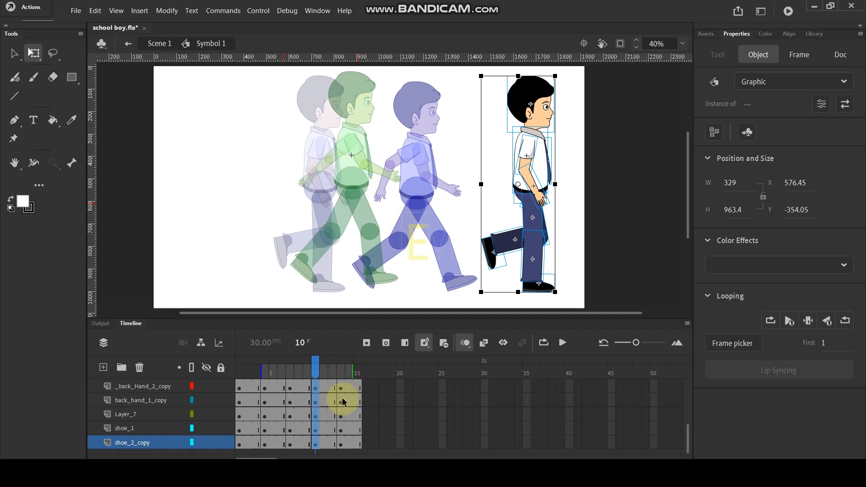
- Adjust the onion skin range to run from frame 1 to just past frame 10, and deselect the boy
{"action": "left_click_drag", "start_coordinate": [353, 372], "coordinate": [319, 376]}
{"action": "left_click", "coordinate": [252, 376]}
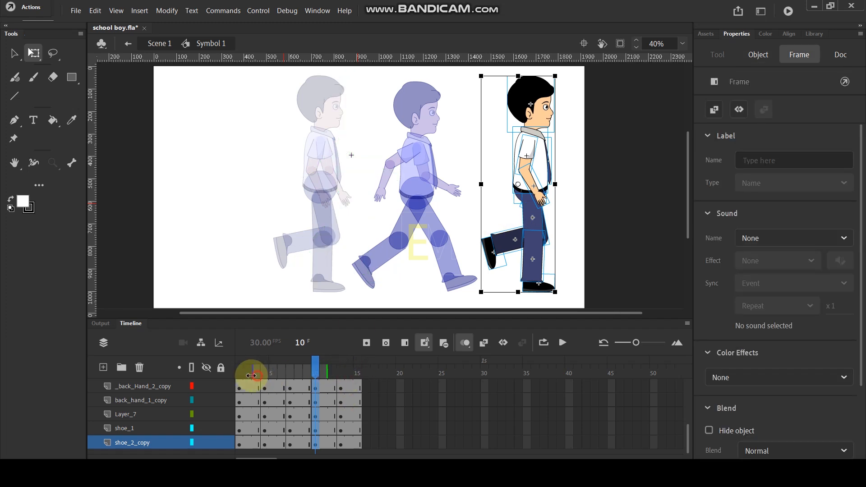
{"action": "left_click_drag", "start_coordinate": [251, 375], "coordinate": [236, 376]}
{"action": "left_click", "coordinate": [190, 164]}
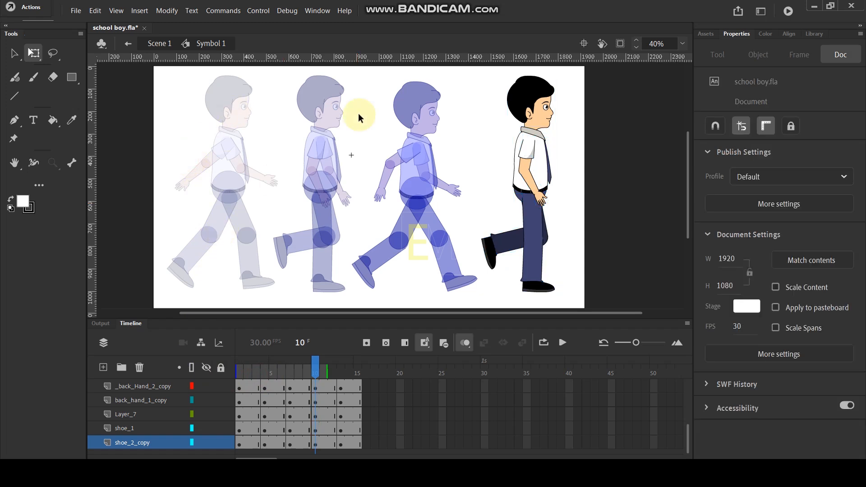